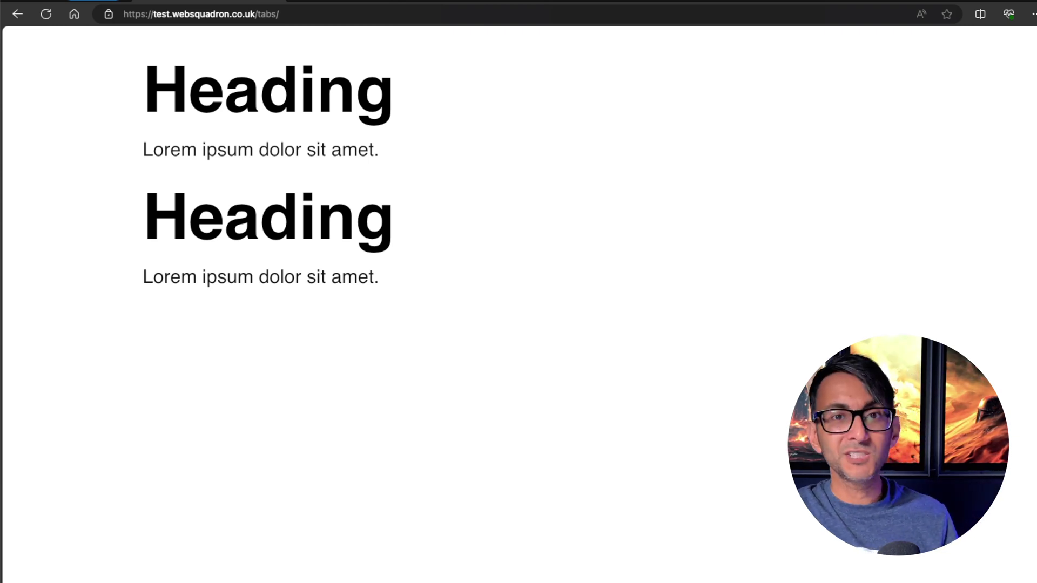
Step: Narrow the Edge window to a phone-like width and widen it again to watch the top heading scale
left_click_drag(1036, 286, 295, 266)
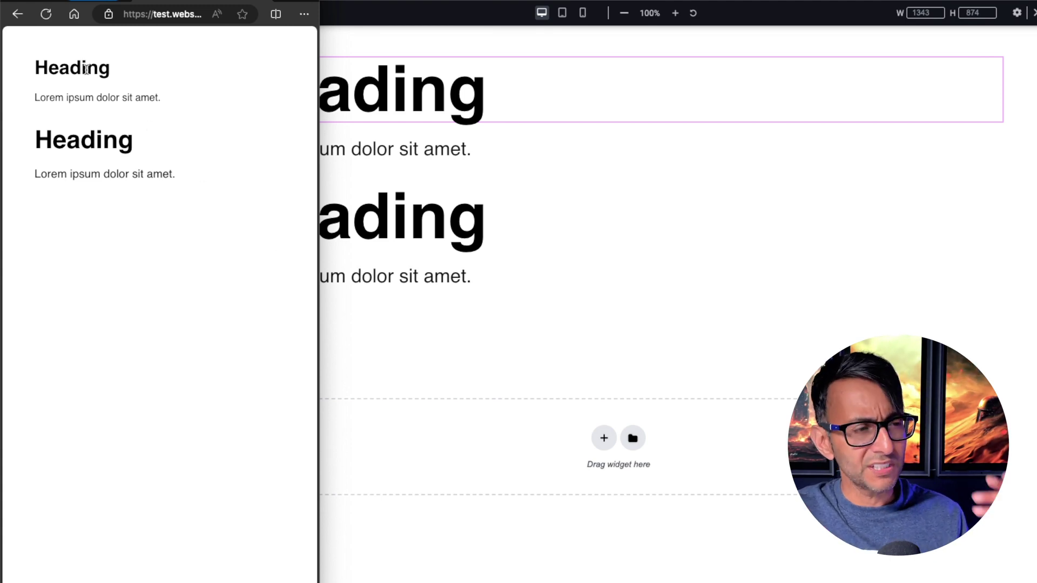
left_click_drag(319, 173, 995, 236)
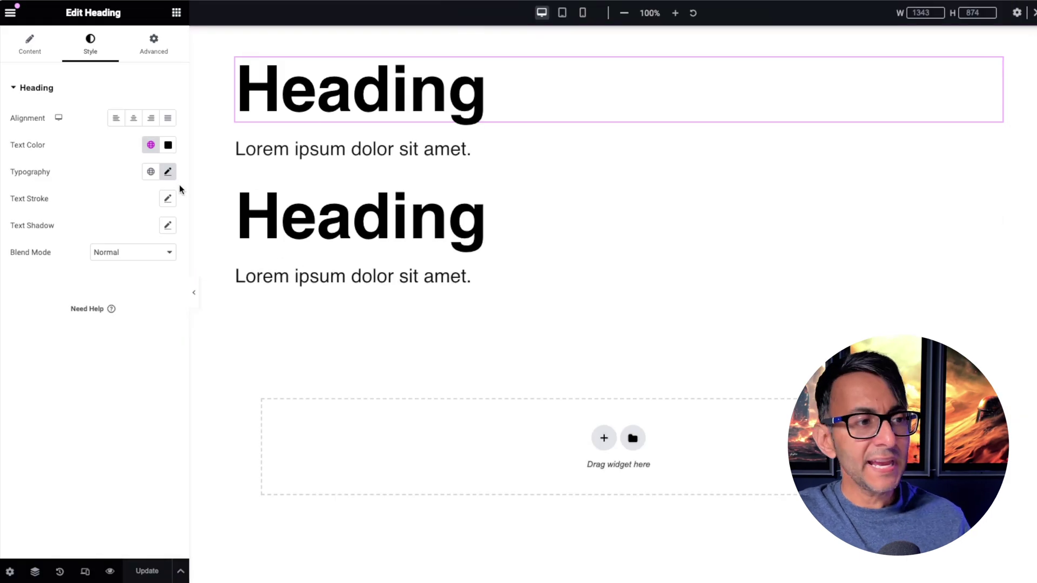
left_click(168, 172)
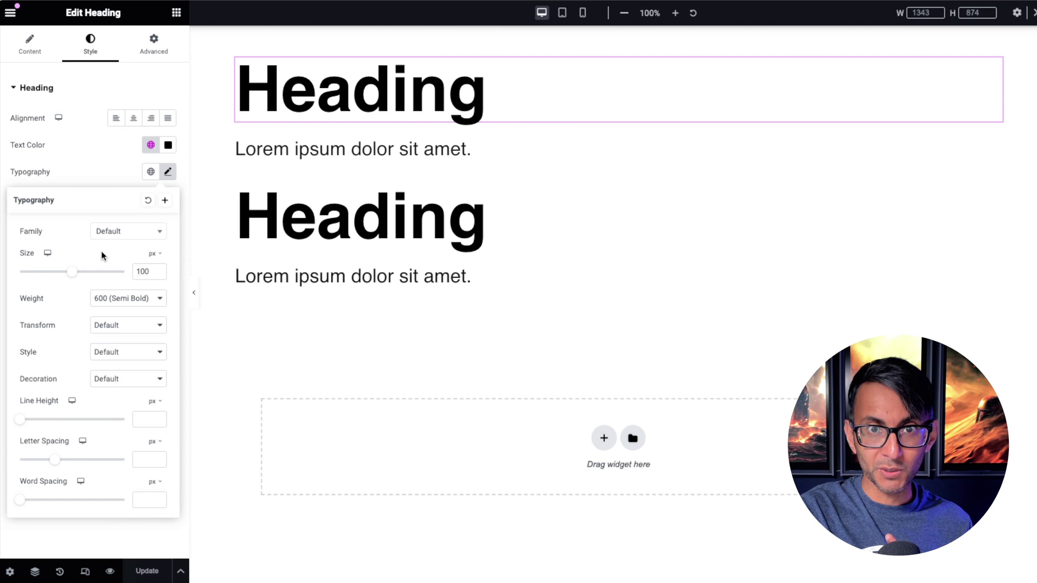
Step: In mobile preview, check the first heading's and first paragraph's typography font sizes
left_click(583, 13)
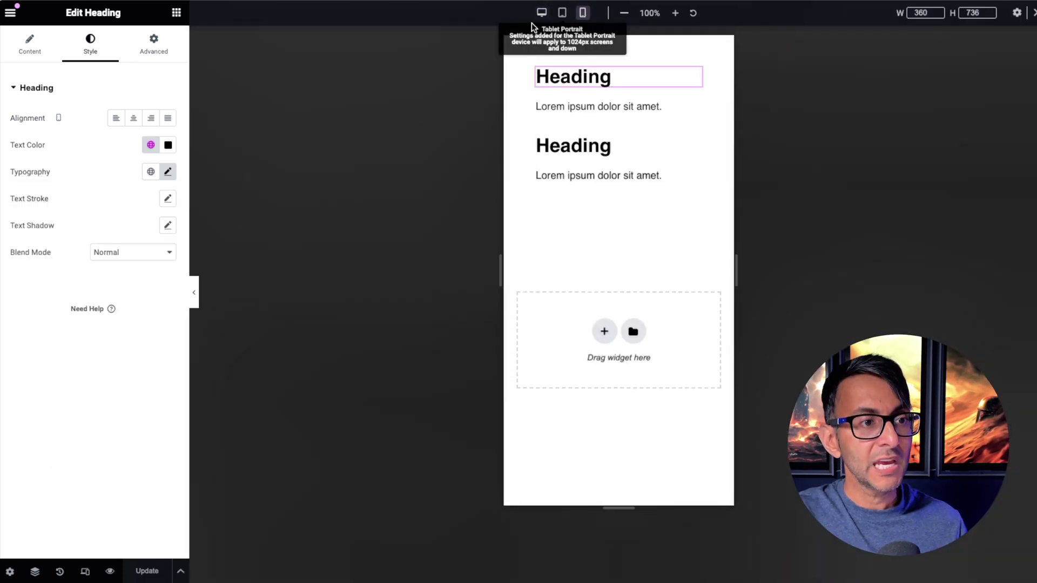
left_click(168, 171)
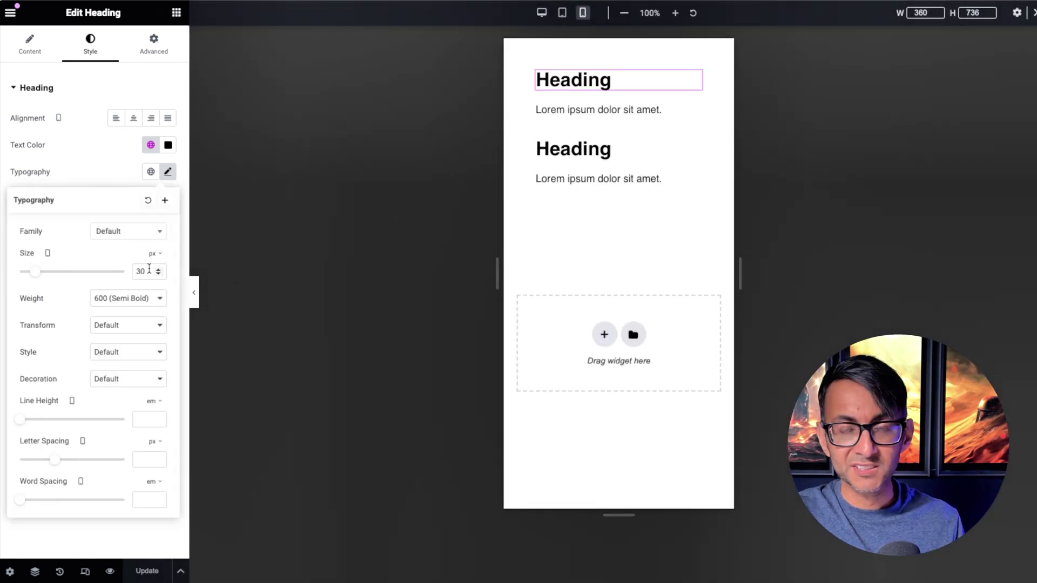
left_click(594, 110)
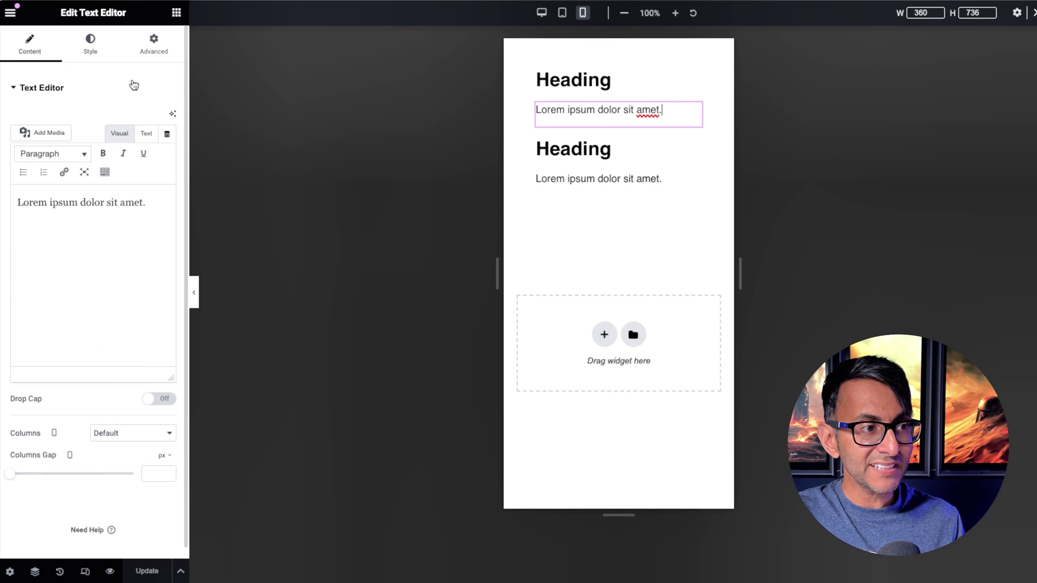
left_click(91, 44)
left_click(168, 172)
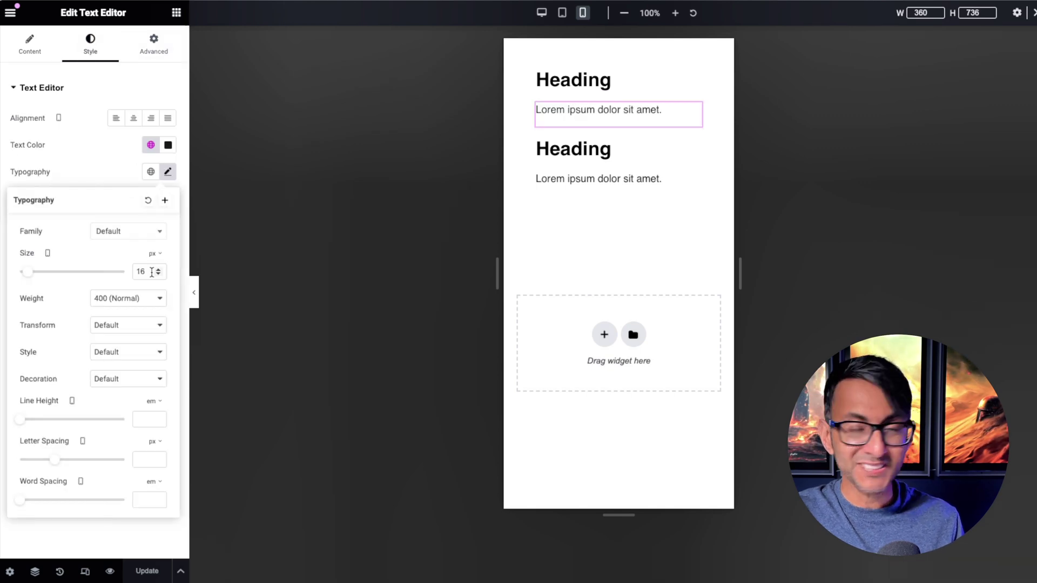
Step: Compare the page at desktop, tablet and desktop widths again
left_click(535, 13)
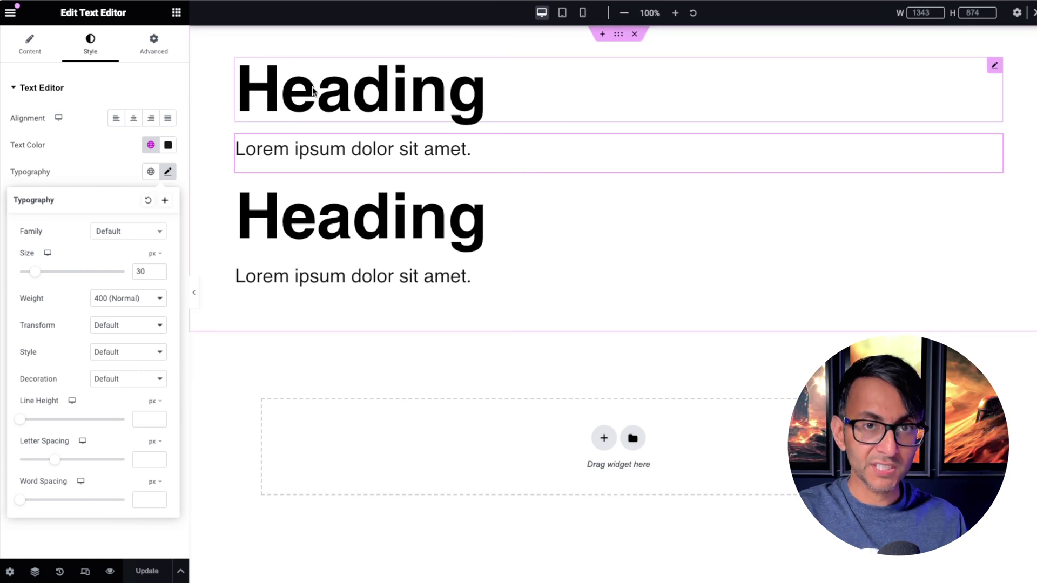
left_click(316, 153)
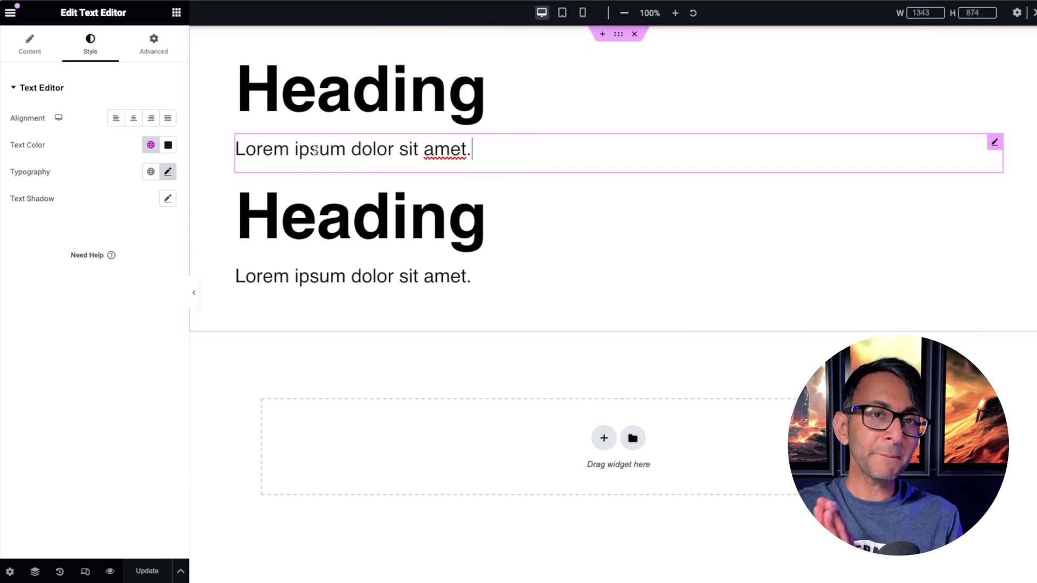
left_click(562, 12)
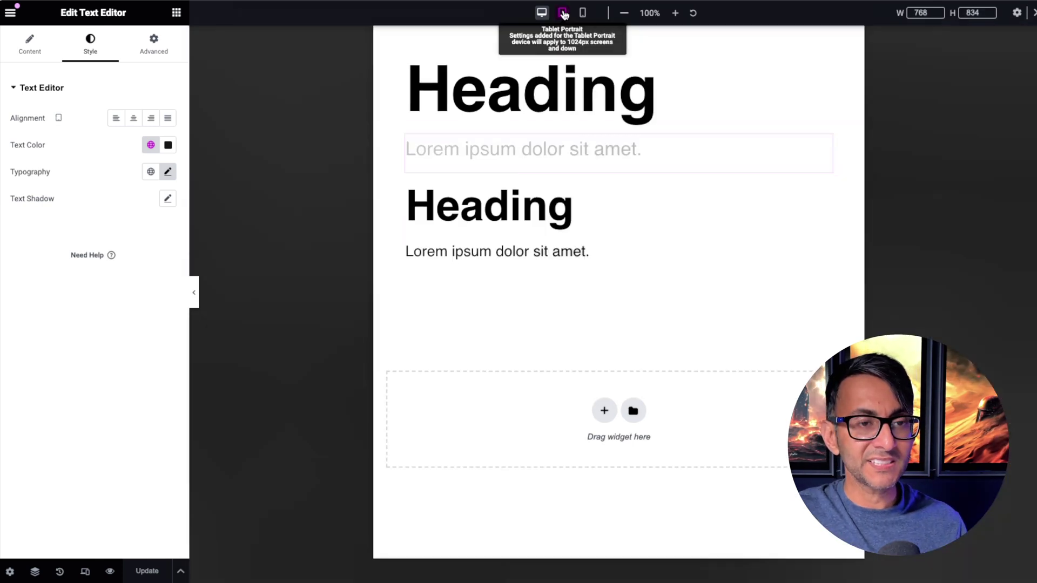
left_click(541, 13)
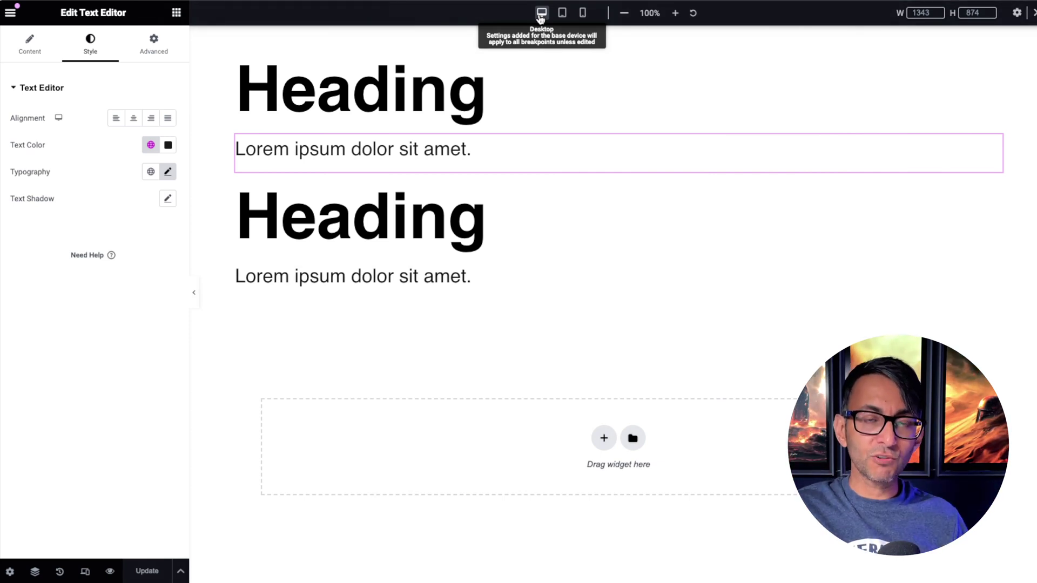
Step: Reset the second heading's font size unit to px, then to custom, leaving an empty size
left_click(391, 220)
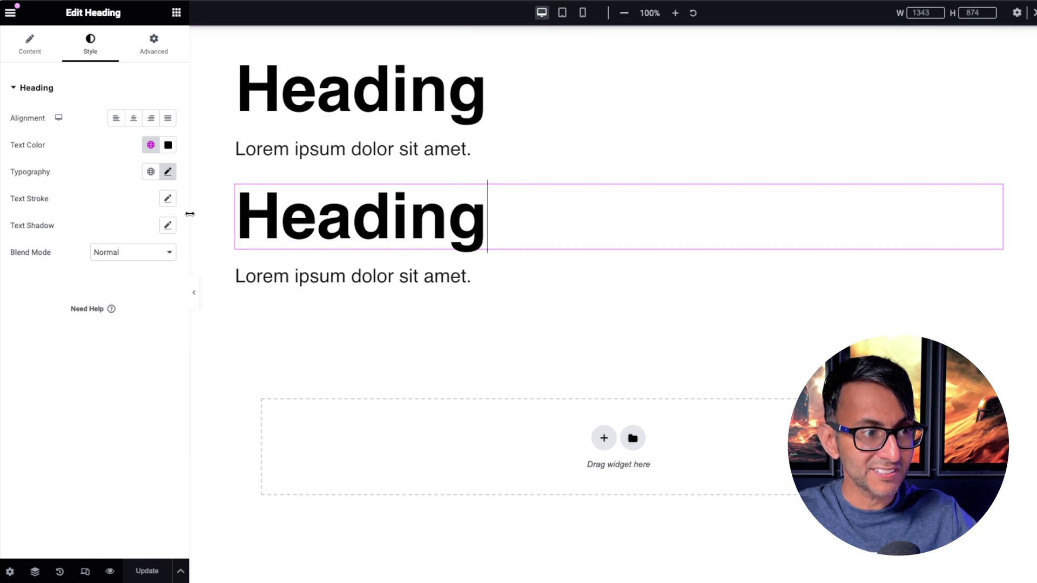
left_click(168, 172)
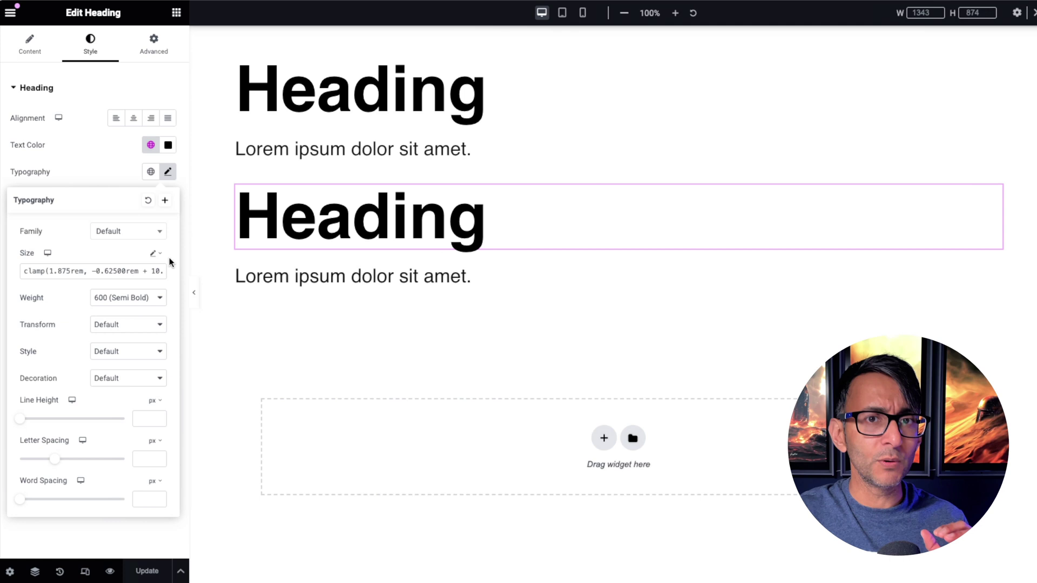
left_click(155, 253)
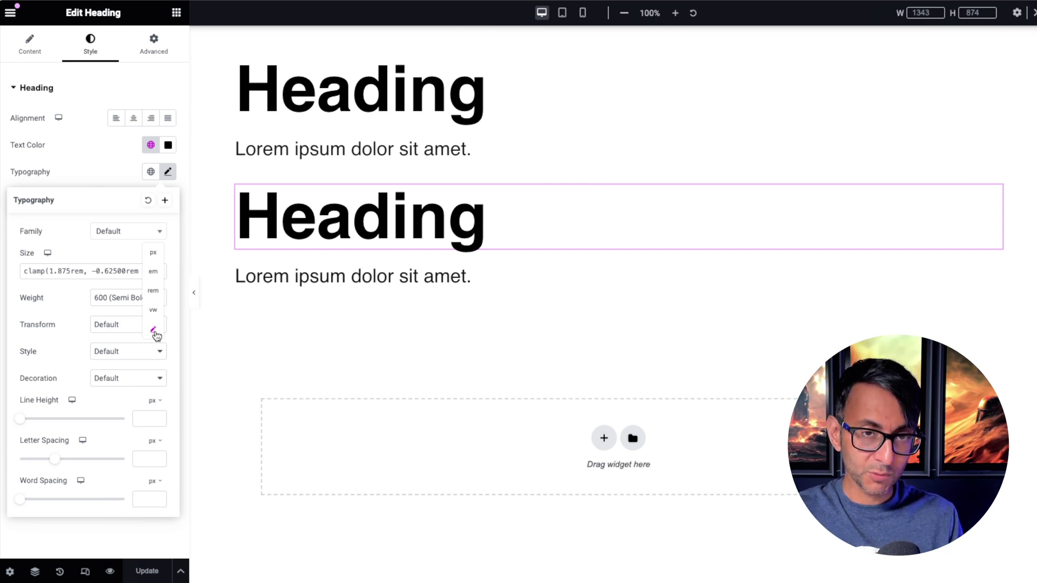
left_click(154, 253)
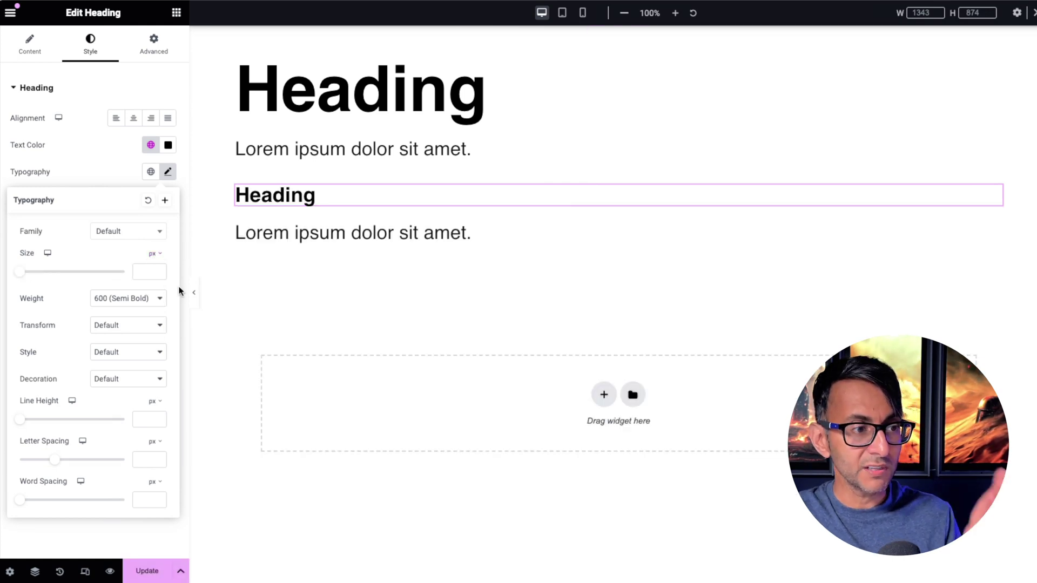
mouse_move(153, 254)
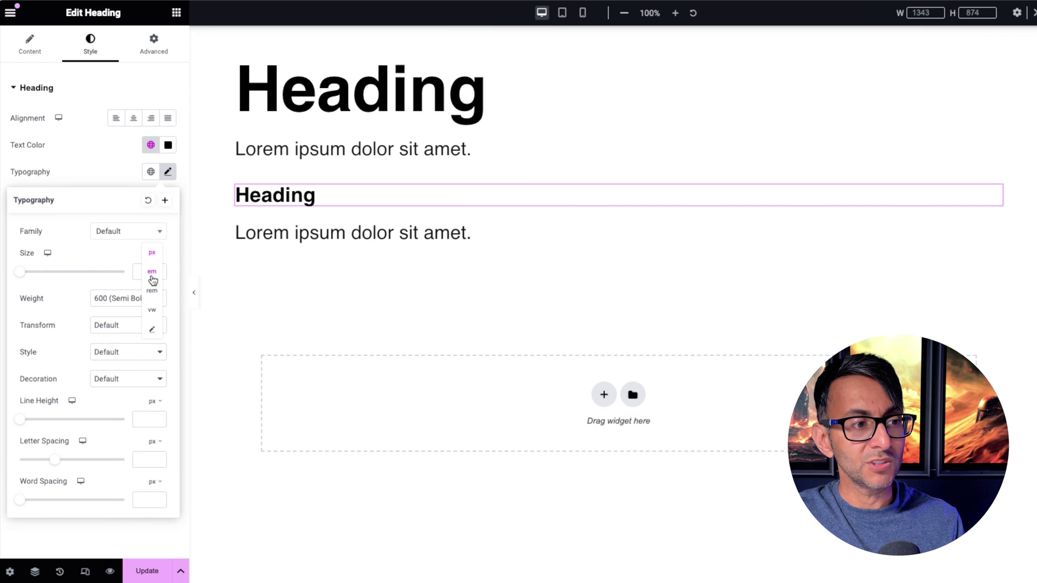
left_click(153, 332)
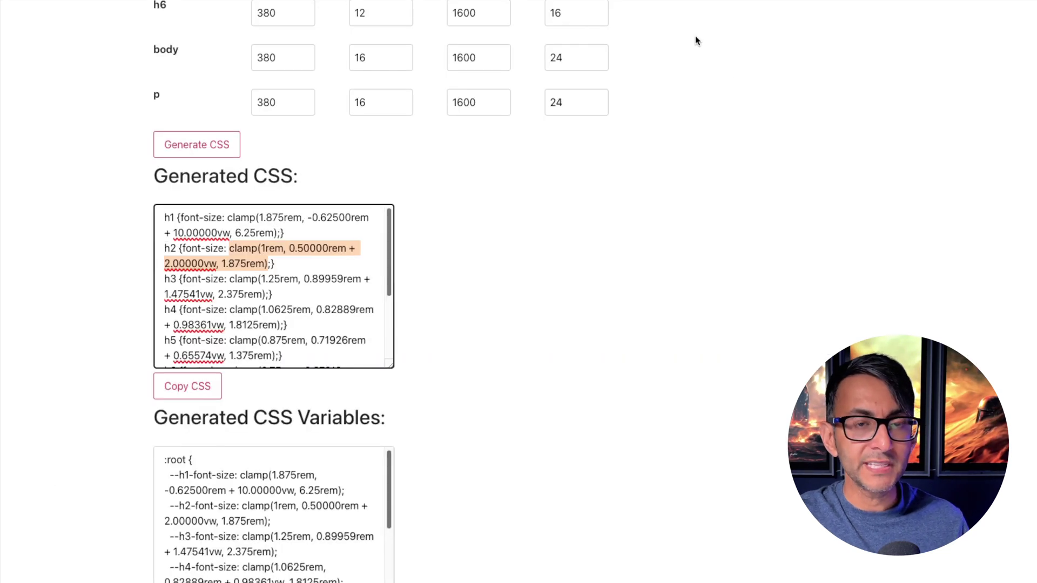
Step: Scroll the calculator back up to the size settings table showing root font size 16
scroll(740, 221, "up", 7)
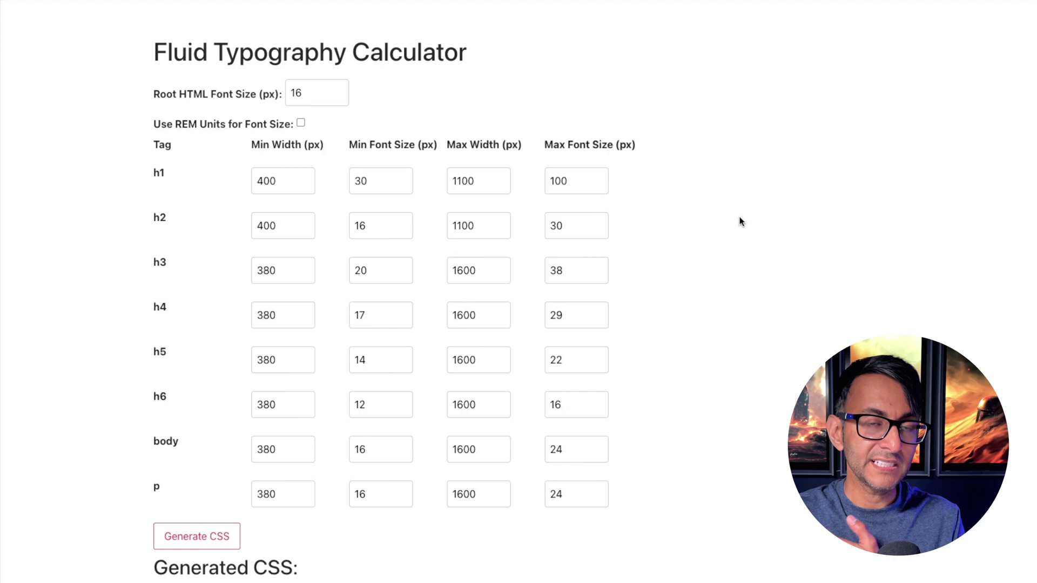
scroll(740, 221, "up", 7)
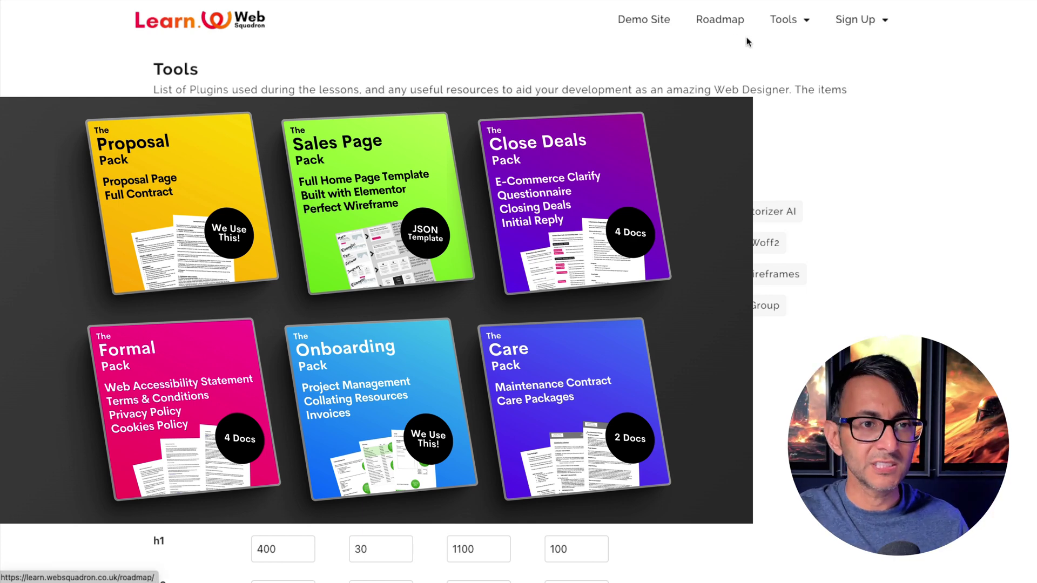
mouse_move(780, 24)
scroll(779, 111, "down", 1)
scroll(926, 201, "down", 4)
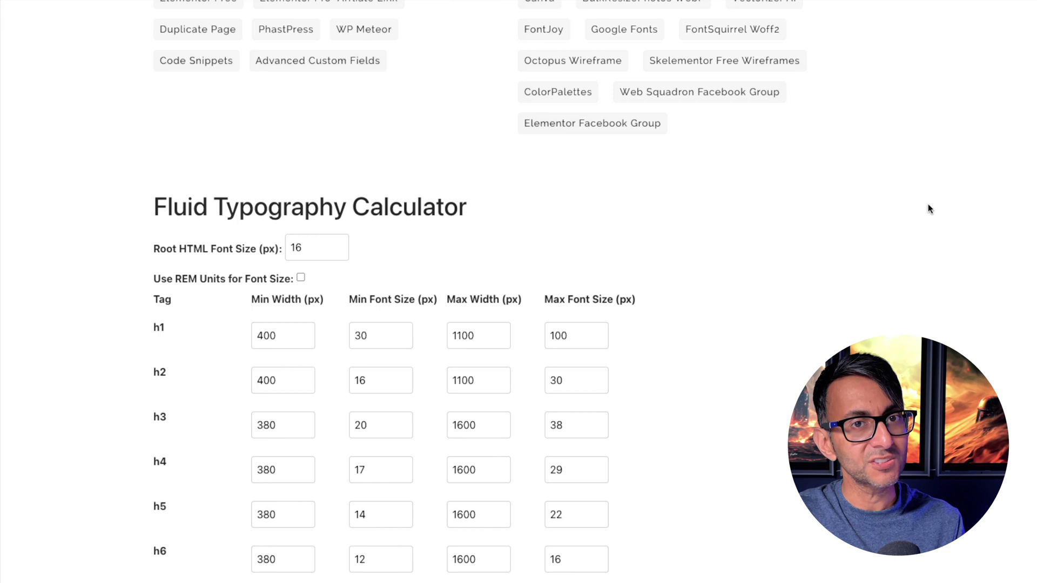
scroll(921, 219, "down", 6)
scroll(680, 243, "up", 6)
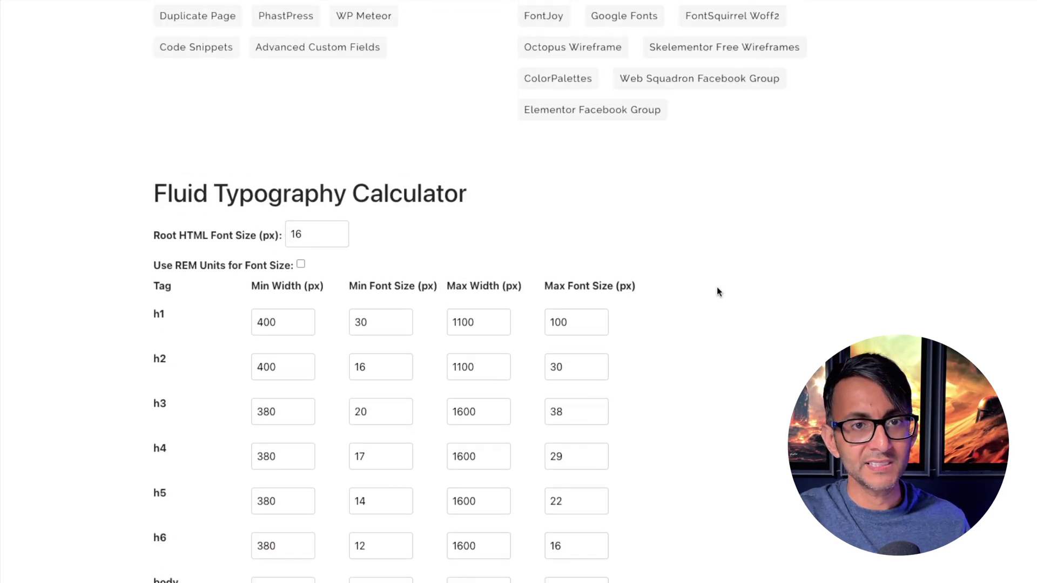
scroll(718, 287, "up", 1)
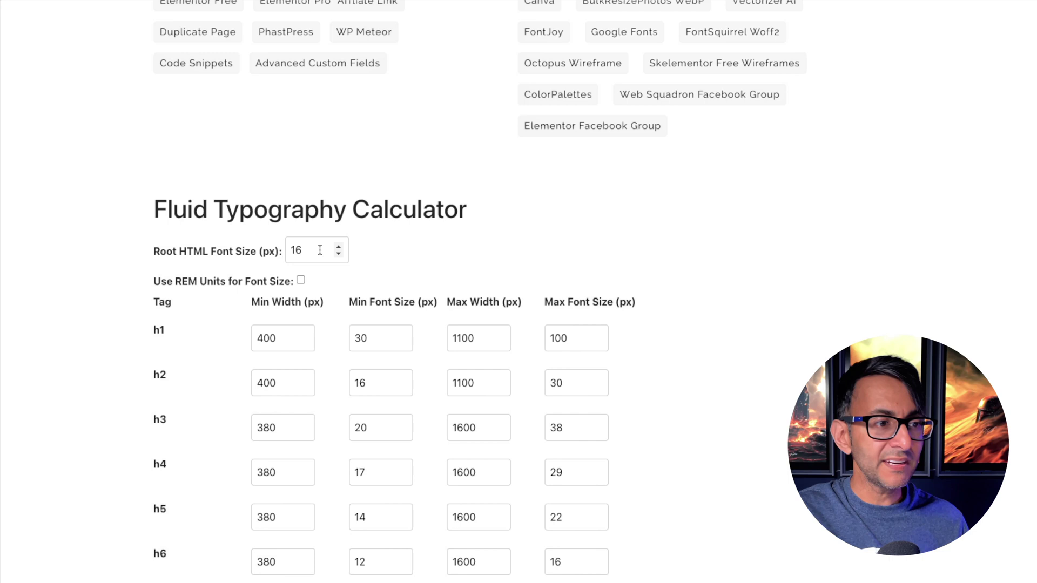
left_click(320, 250)
key("BackSpace")
type("0")
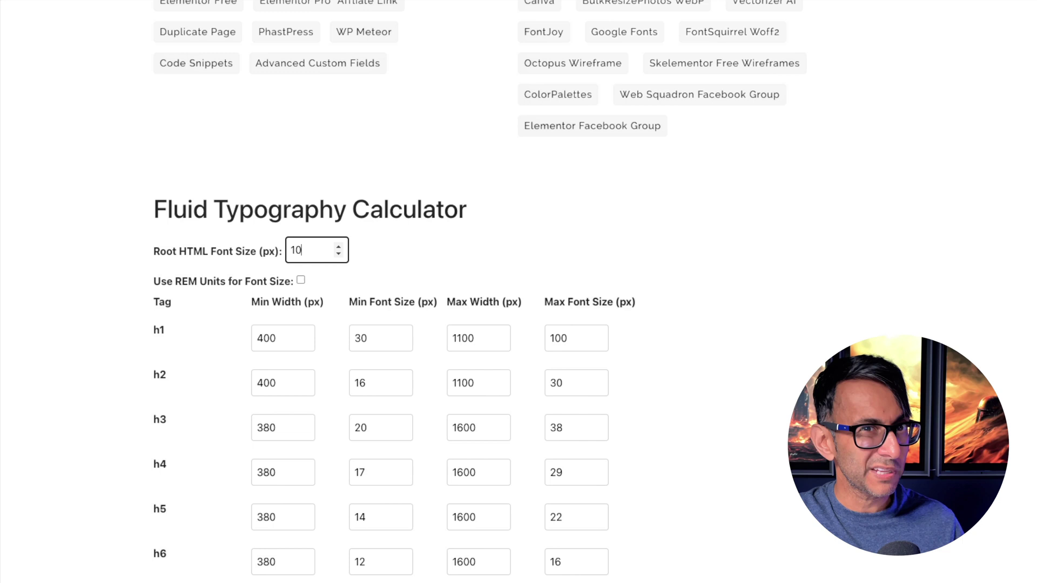
key("BackSpace")
type("6")
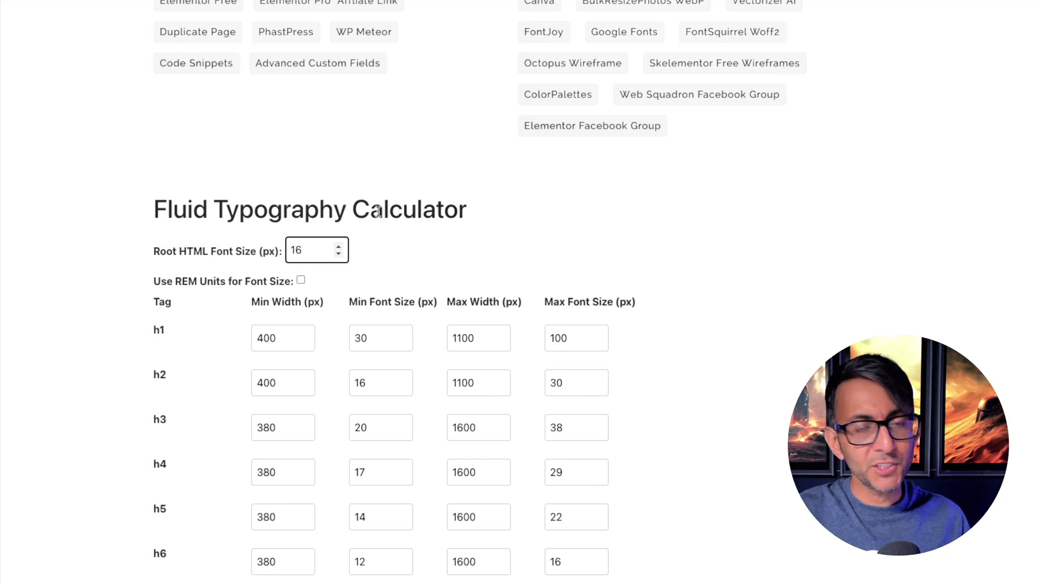
left_click(738, 305)
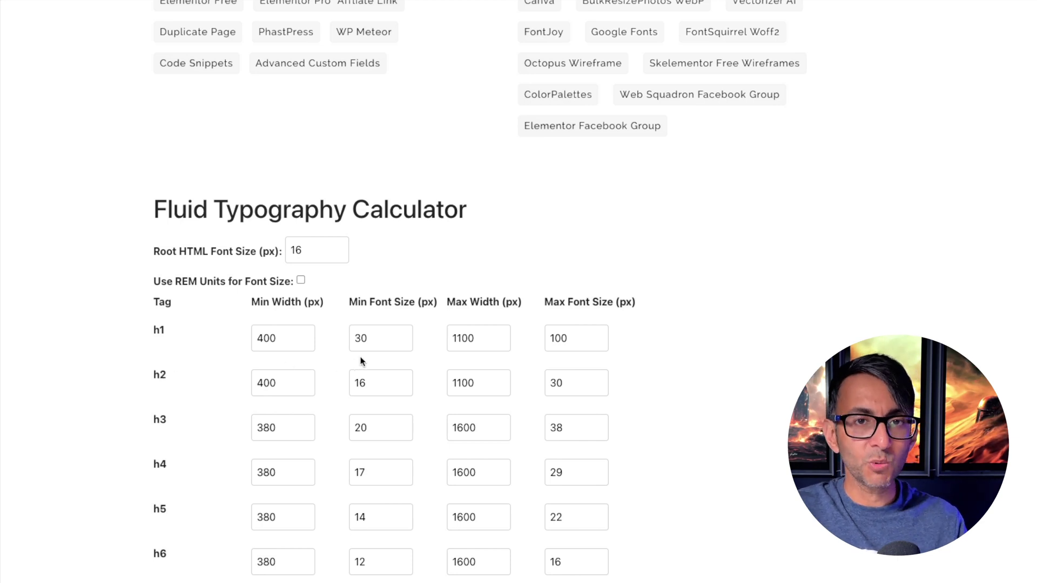
left_click(283, 338)
left_click_drag(283, 338, 250, 339)
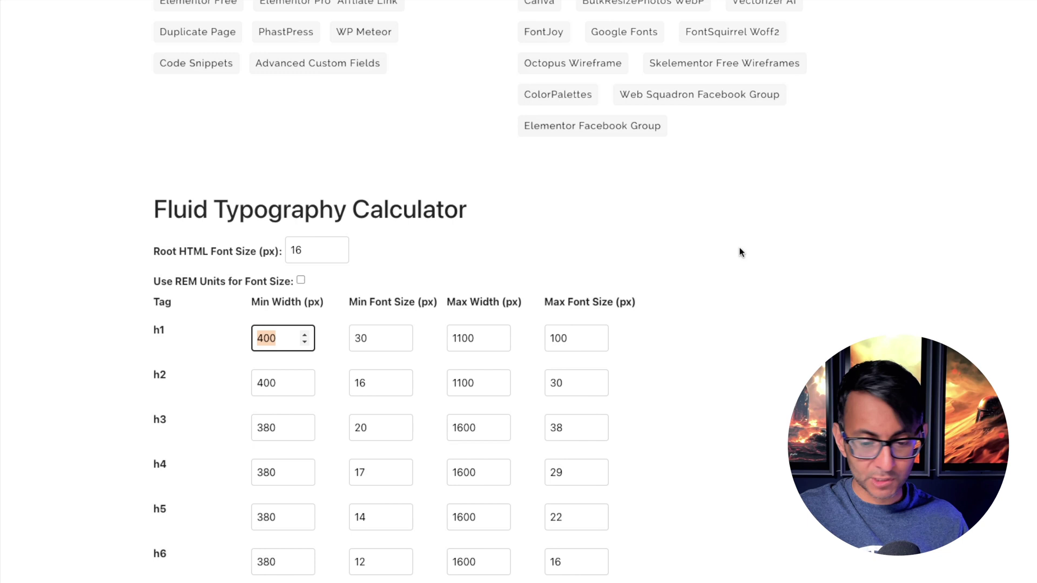
type("350")
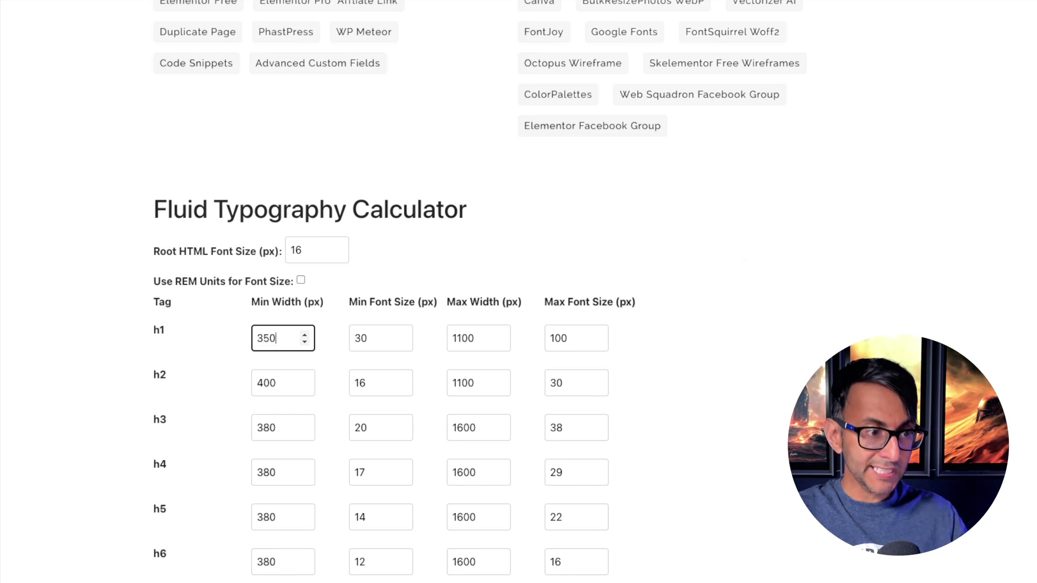
key("BackSpace")
key("BackSpace")
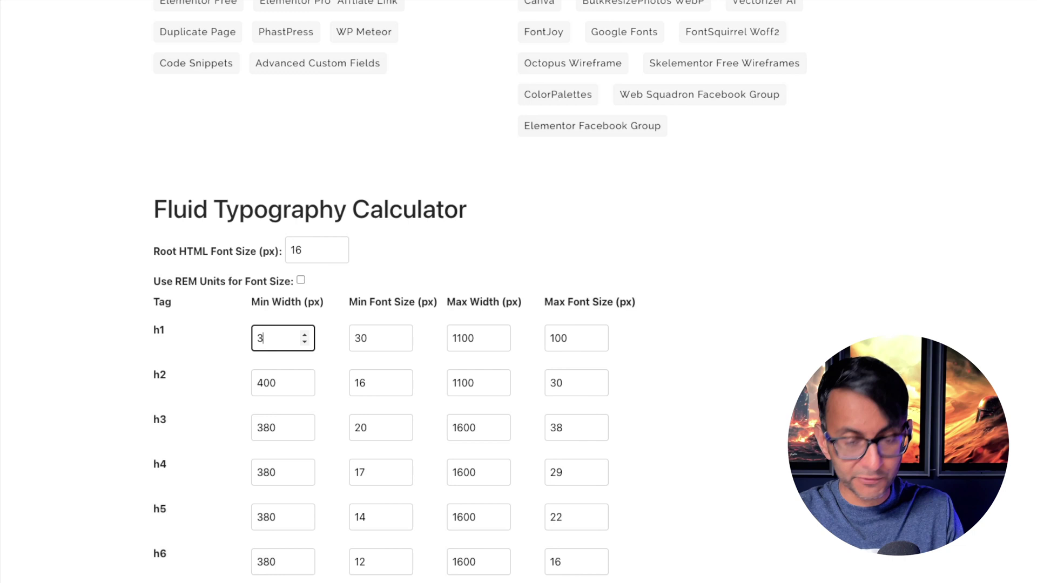
key("BackSpace")
type("400")
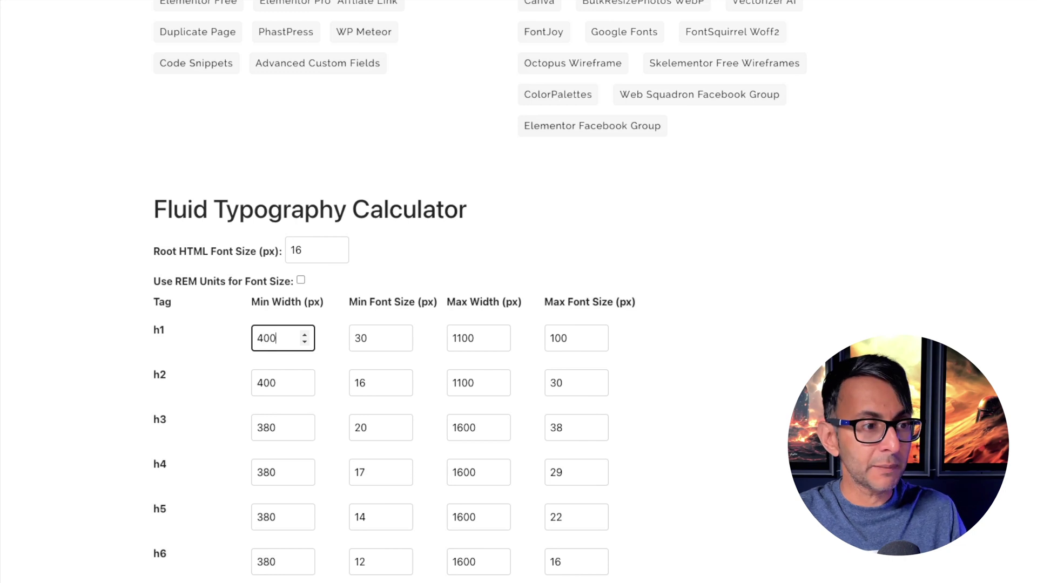
left_click(458, 340)
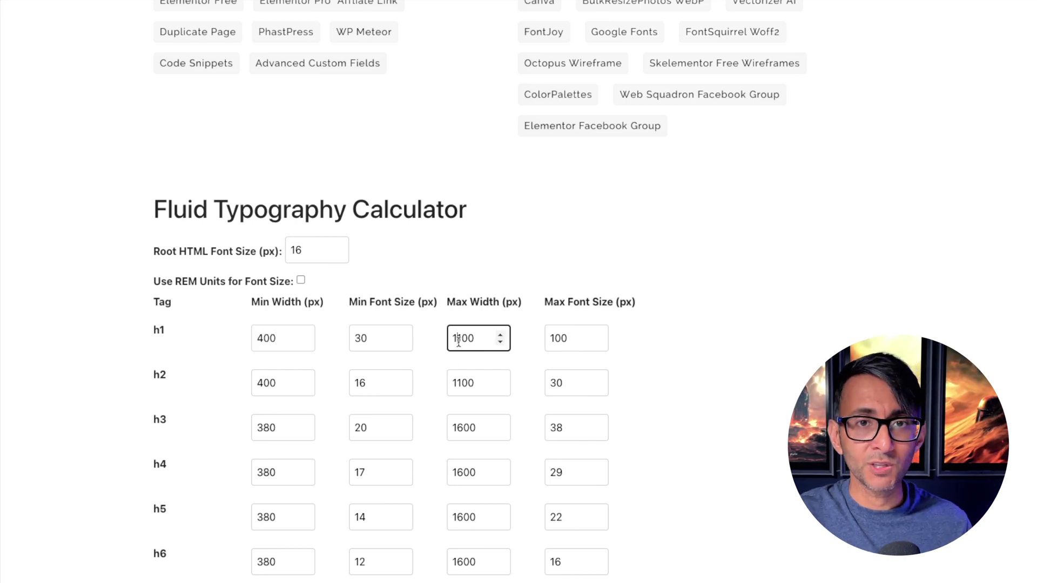
double_click(459, 340)
type("1500")
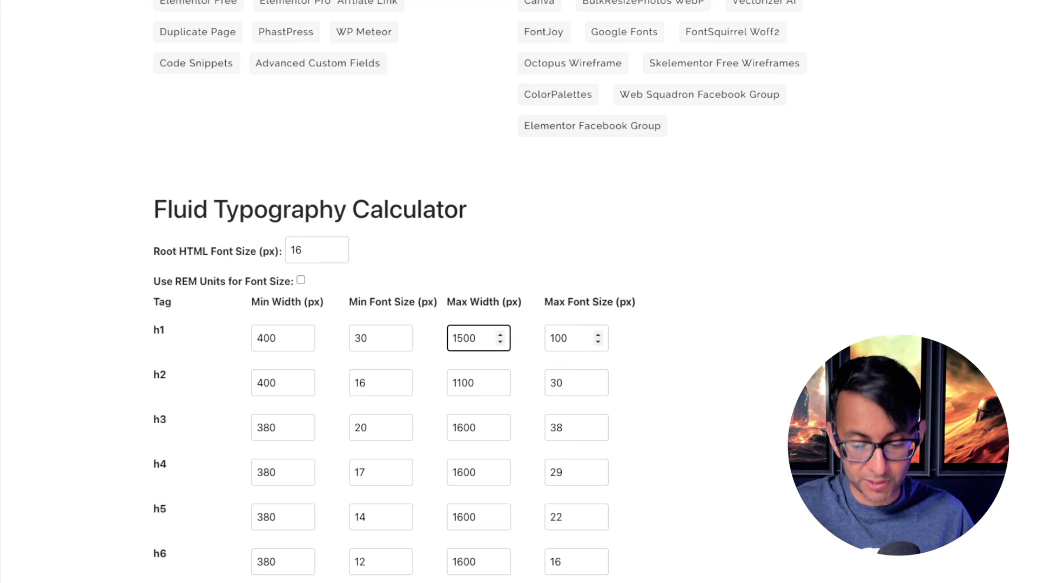
key("BackSpace")
key("BackSpace")
key("BackSpace")
type("100")
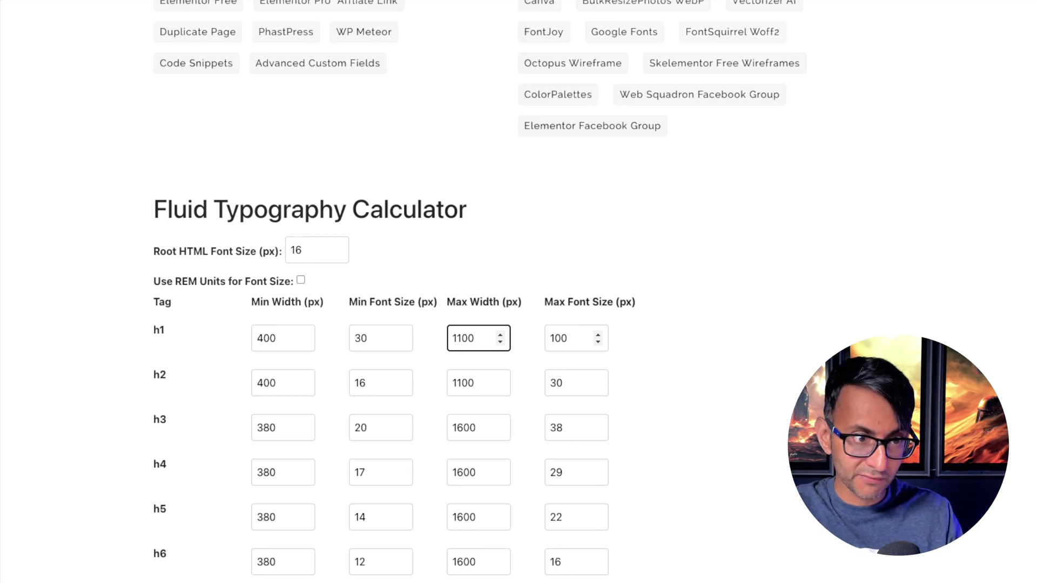
left_click(373, 342)
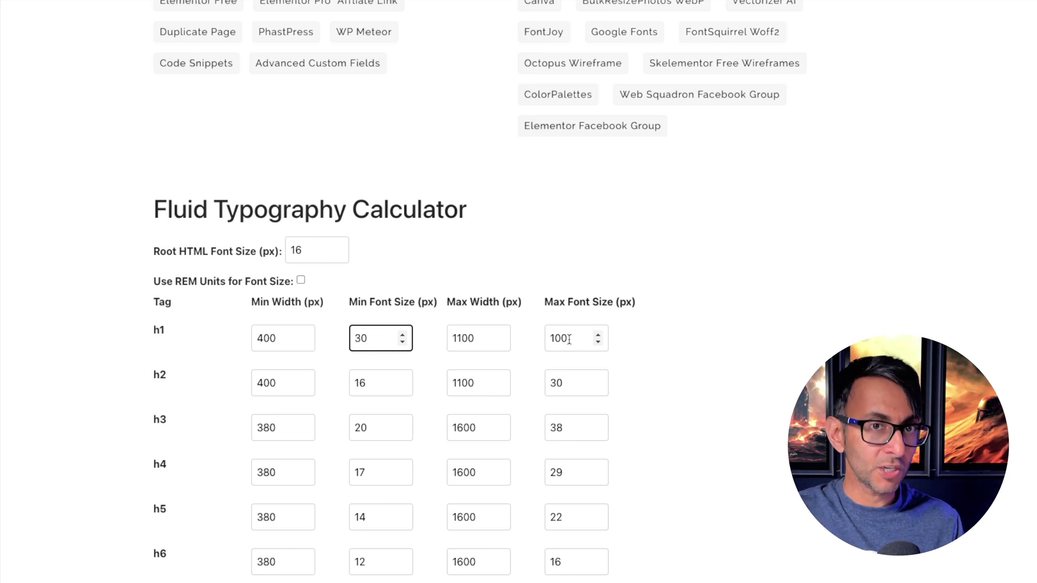
left_click(301, 280)
left_click(378, 340)
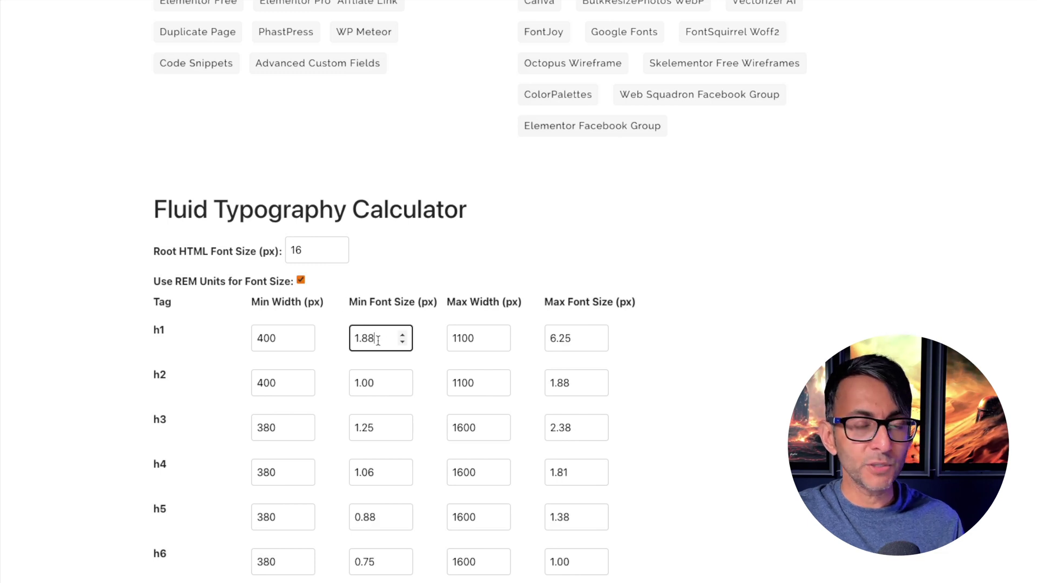
left_click_drag(378, 340, 340, 337)
type("1")
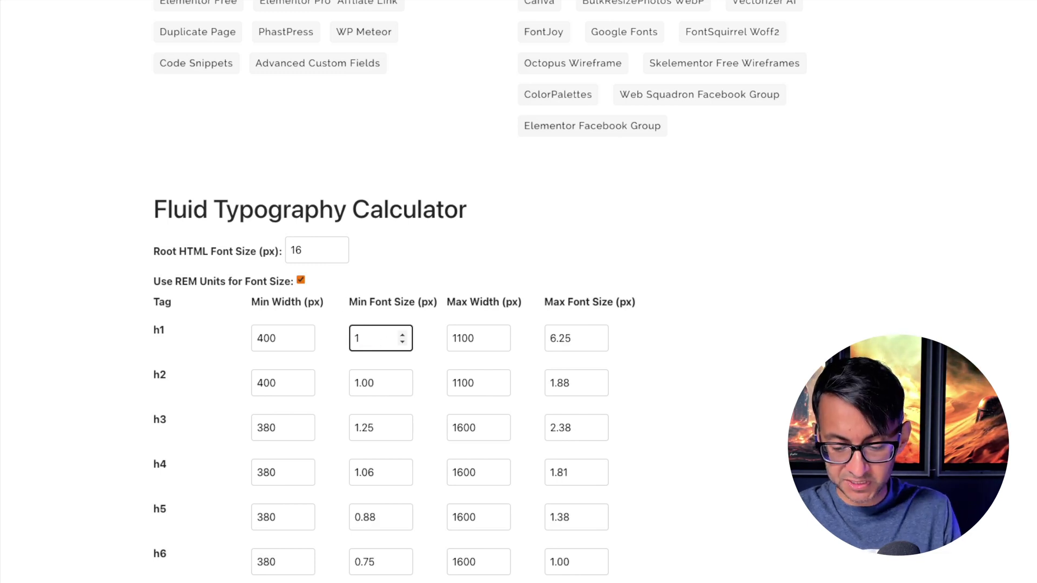
type(".5")
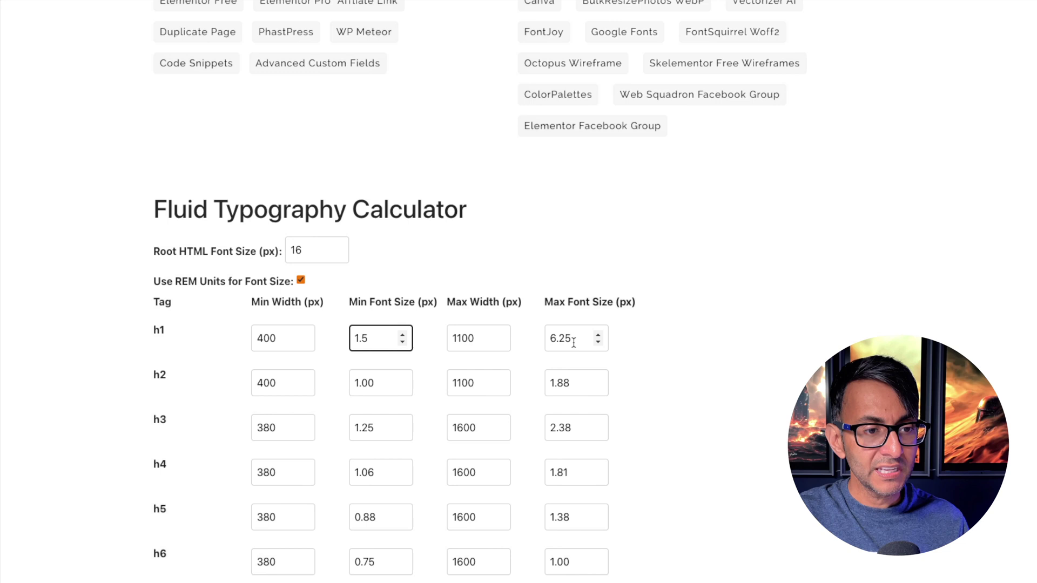
left_click_drag(574, 342, 514, 340)
type("6")
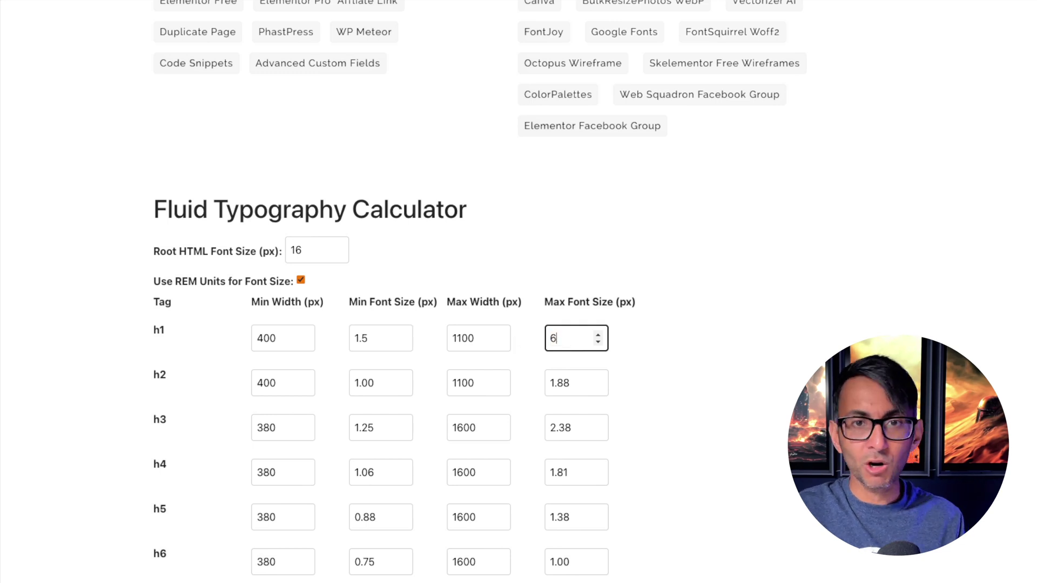
left_click(301, 280)
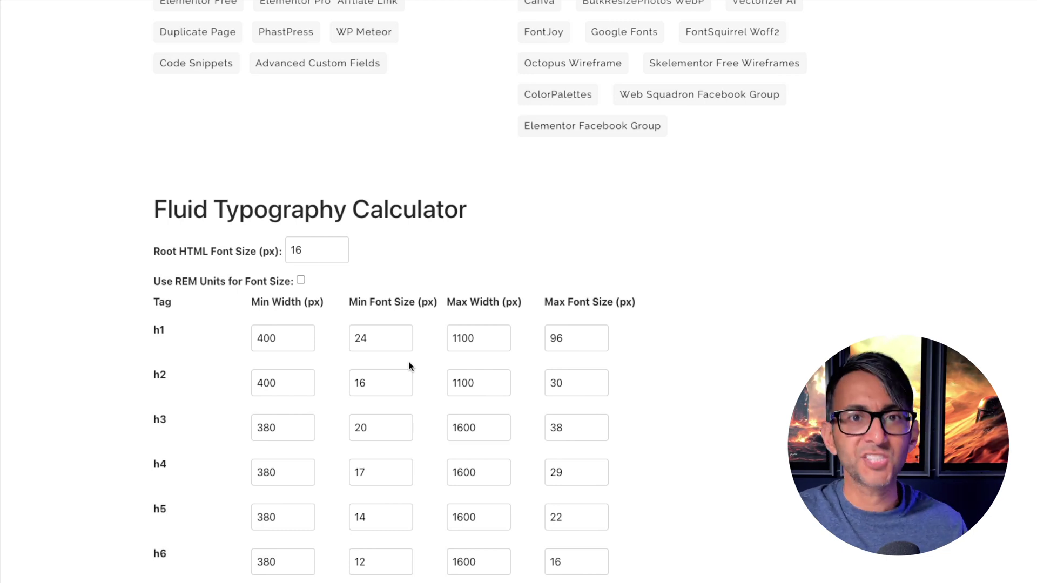
double_click(358, 339)
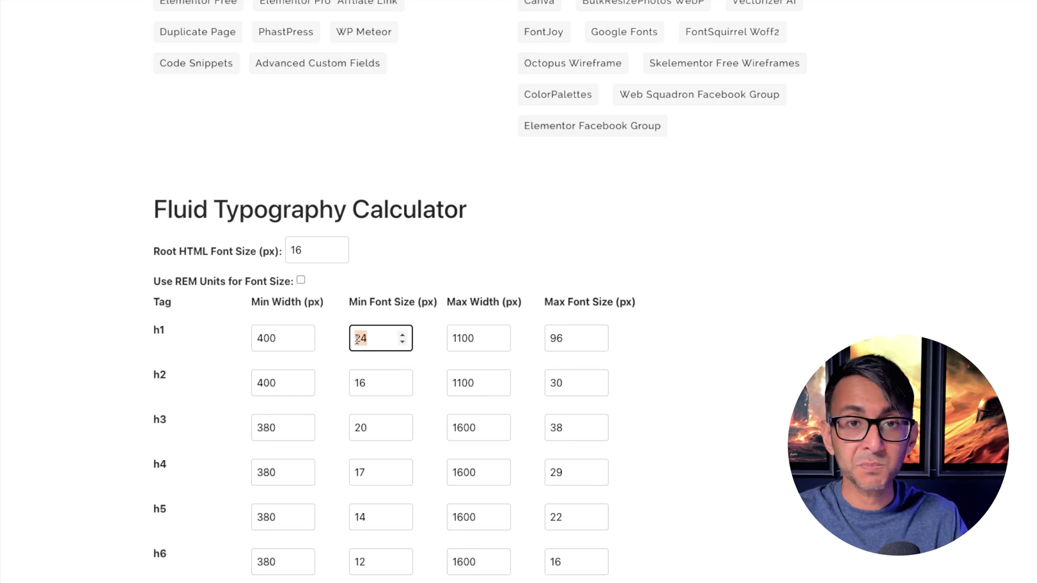
type("30")
double_click(591, 344)
type("100")
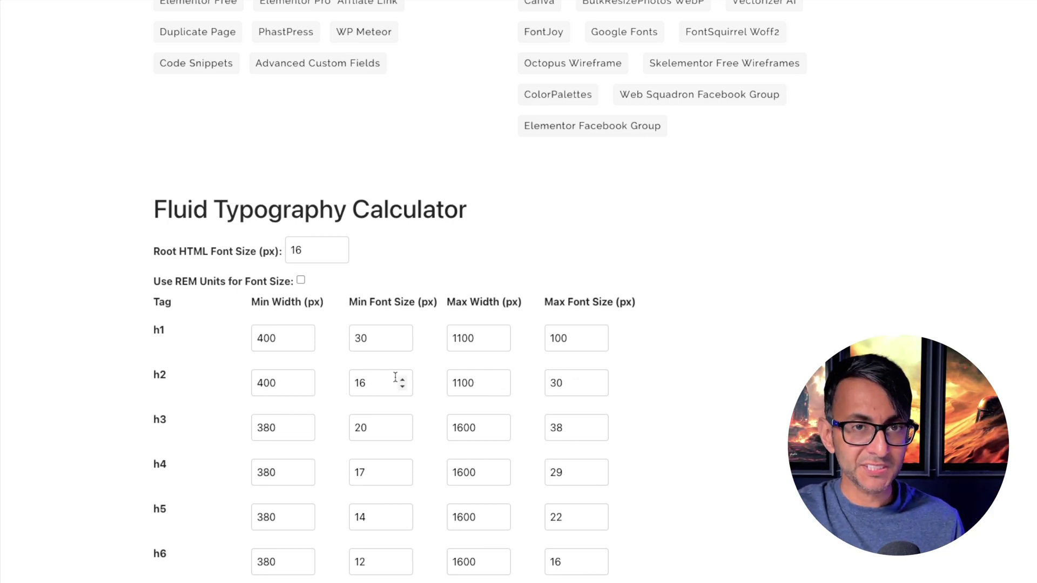
Step: Scroll to the Generated CSS and highlight the h1 clamp(1.875rem, -0.62500rem + 10.00000vw, 6.25rem) rule
scroll(594, 335, "down", 5)
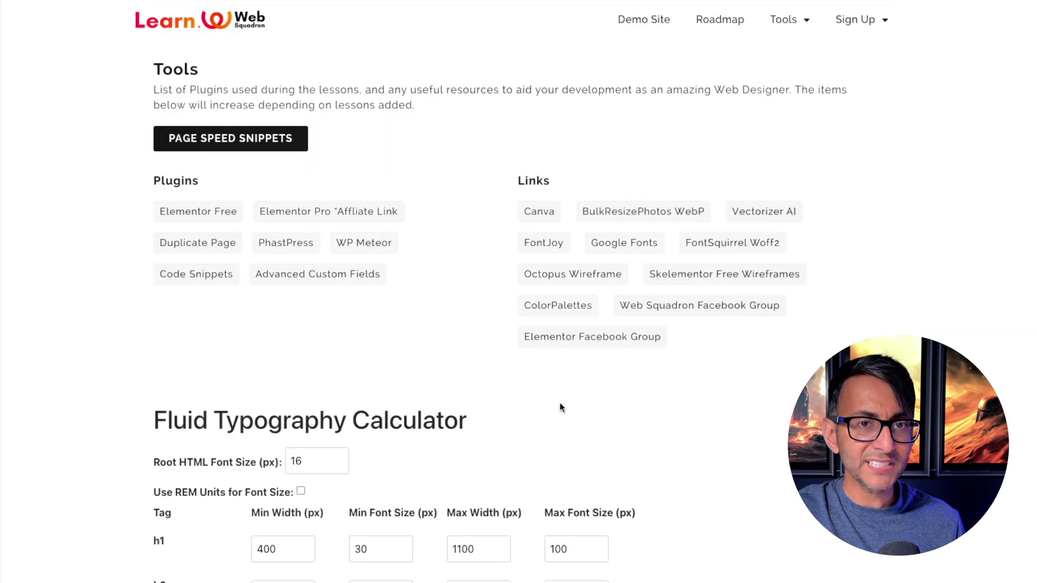
scroll(560, 407, "down", 13)
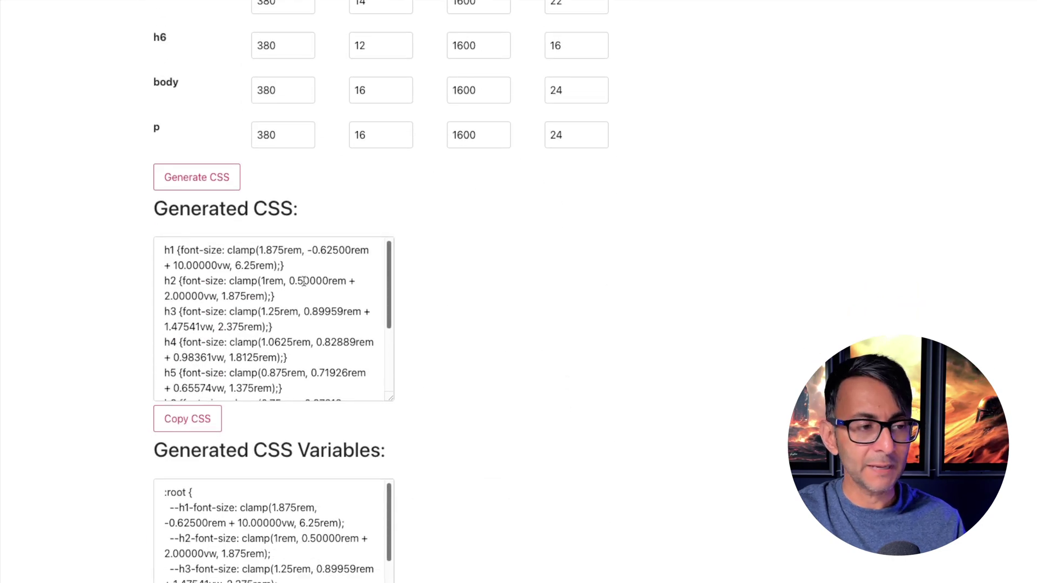
triple_click(322, 267)
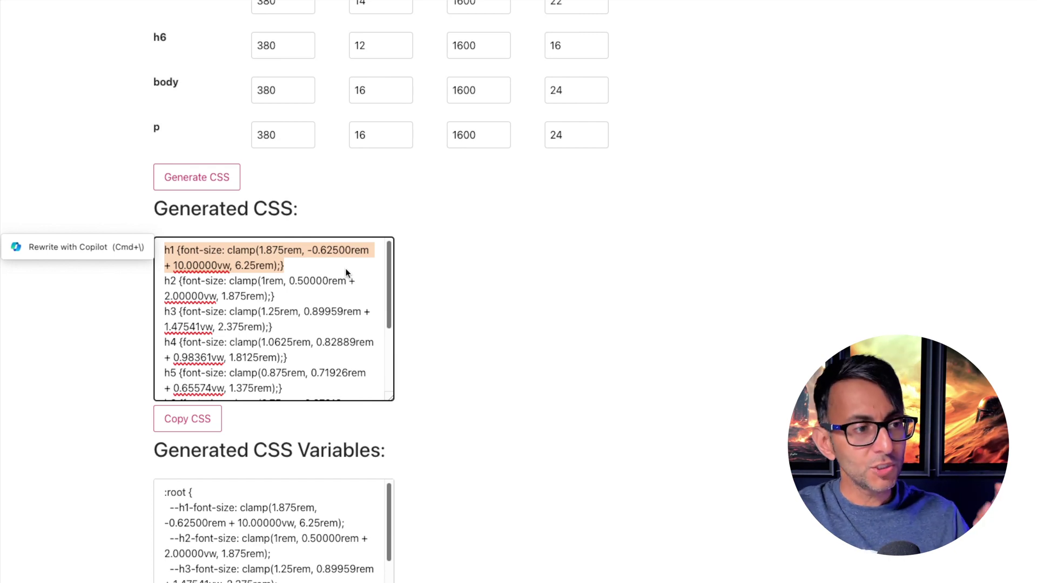
left_click_drag(309, 268, 161, 254)
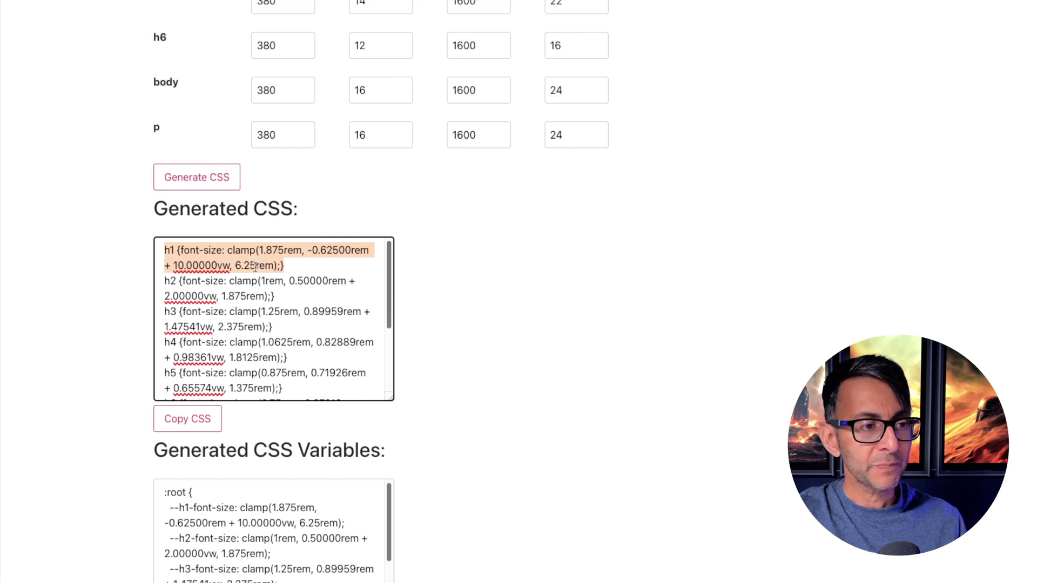
left_click(264, 281)
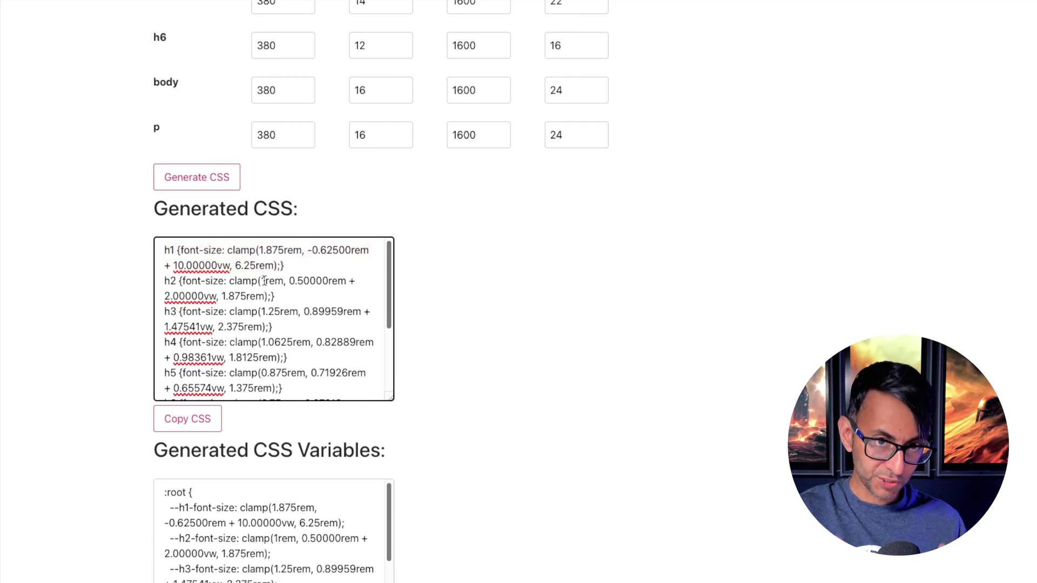
Step: Highlight the h1 clamp() value in the Generated CSS box and copy it
scroll(393, 107, "up", 6)
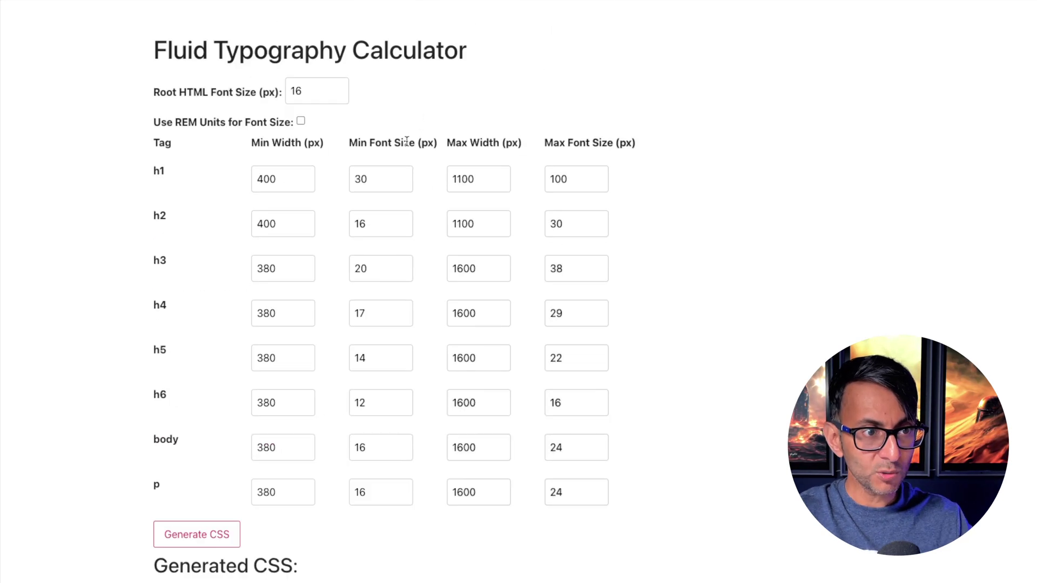
scroll(359, 296, "down", 6)
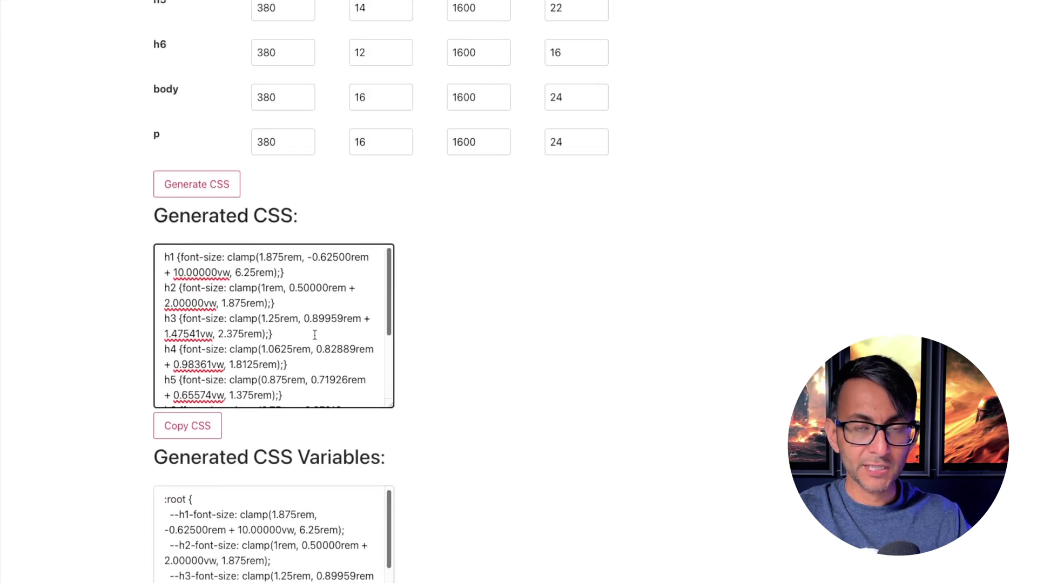
left_click(314, 334)
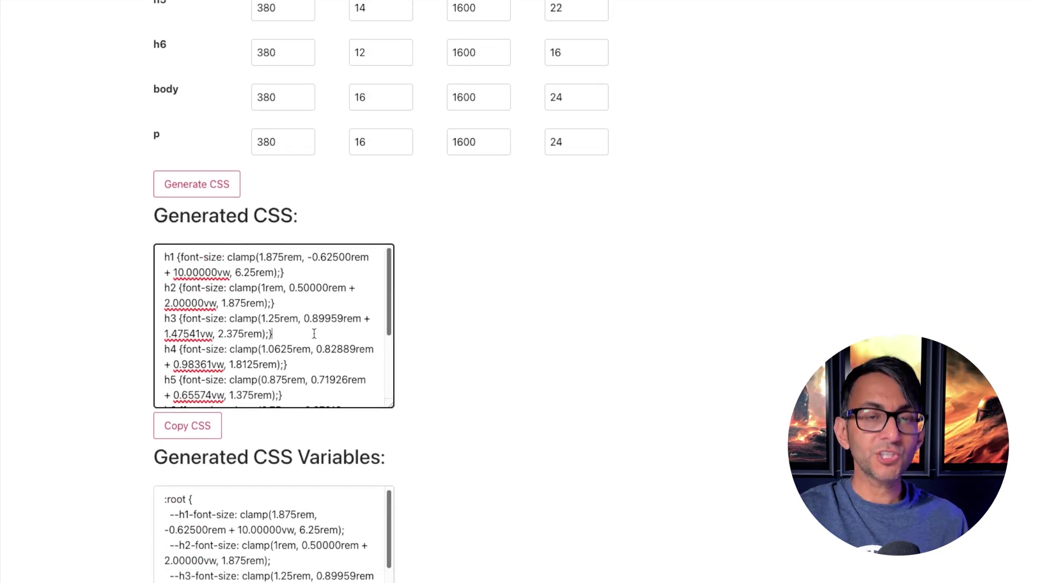
left_click(248, 303)
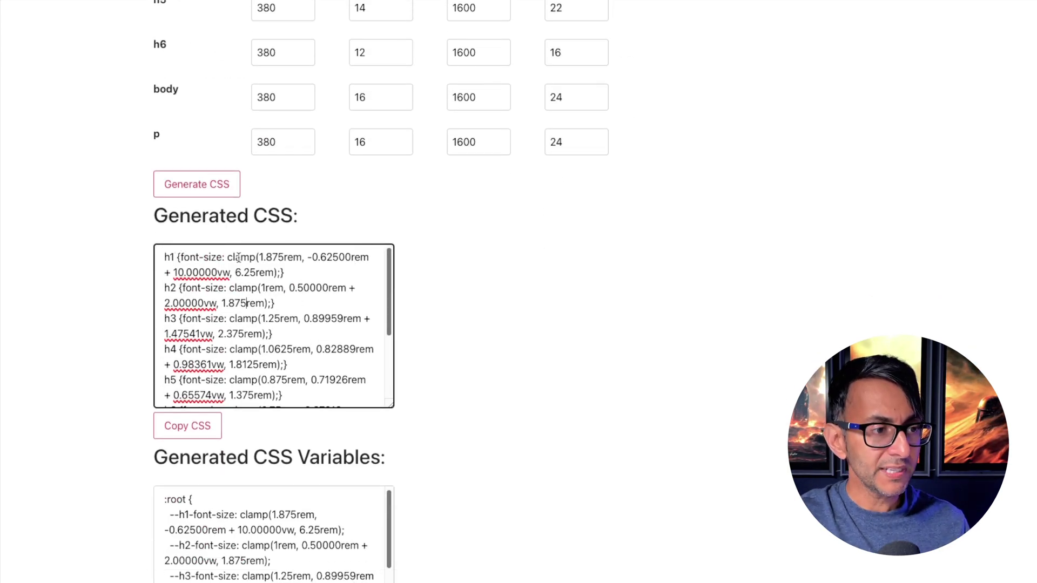
left_click_drag(227, 258, 278, 273)
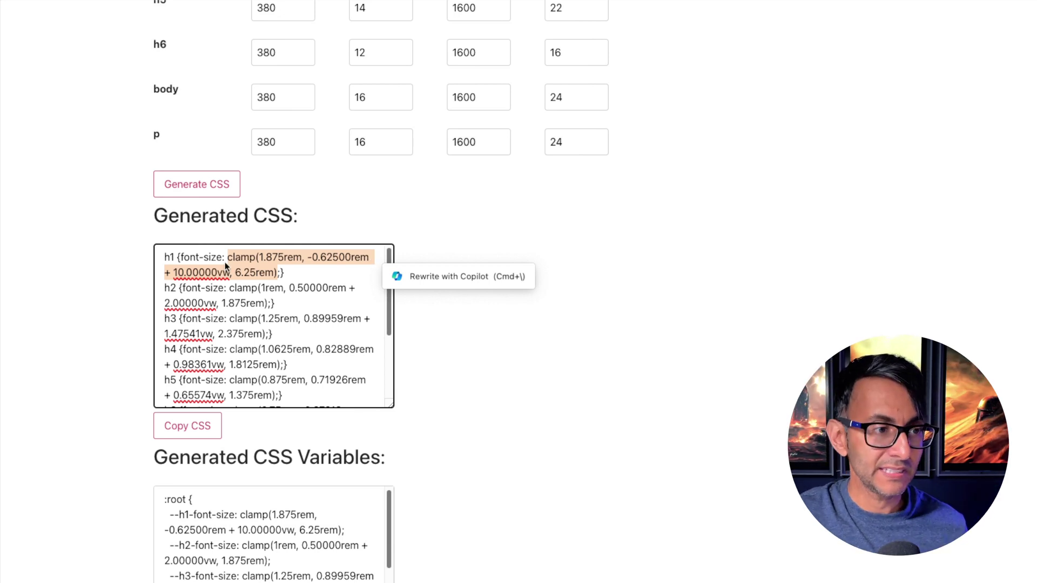
right_click(257, 278)
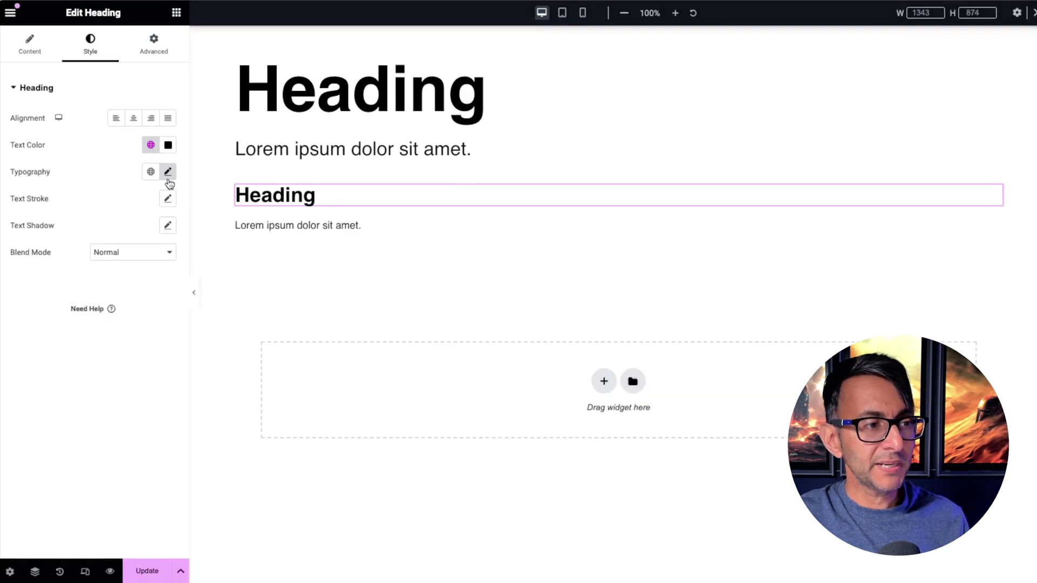
Step: Switch the second heading's desktop font size unit to custom
left_click(168, 172)
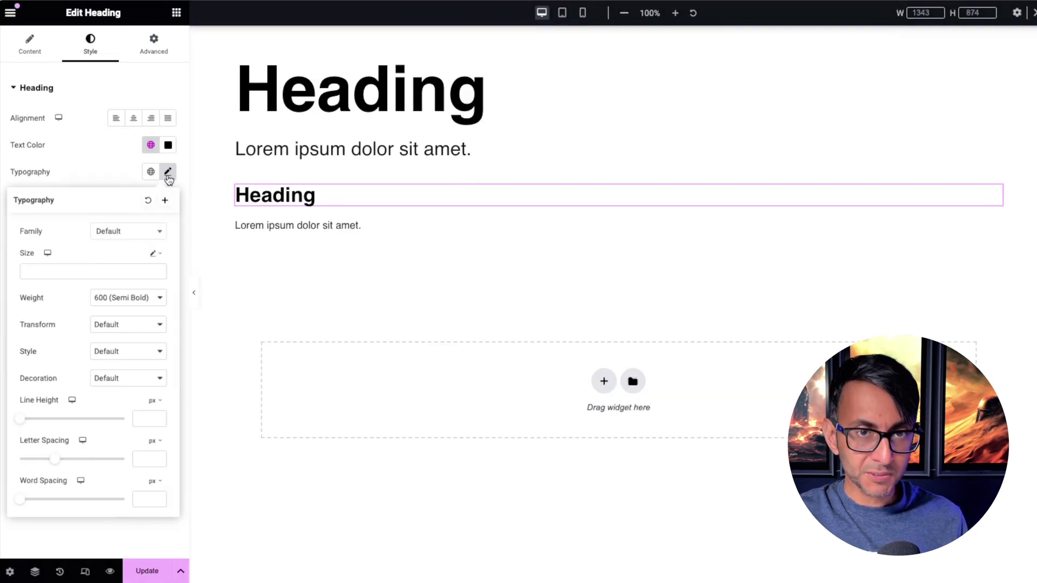
left_click(158, 253)
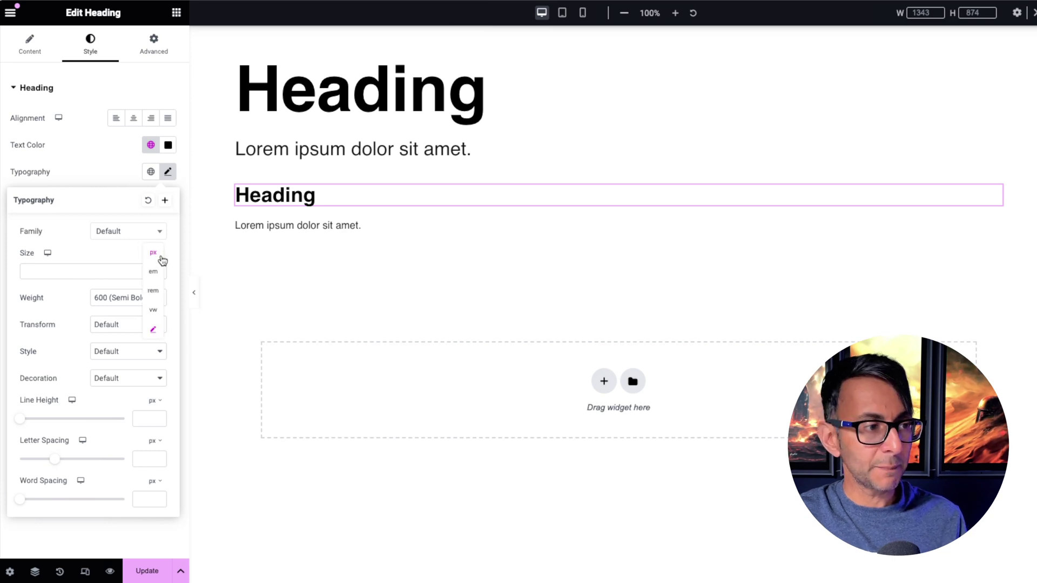
left_click(154, 331)
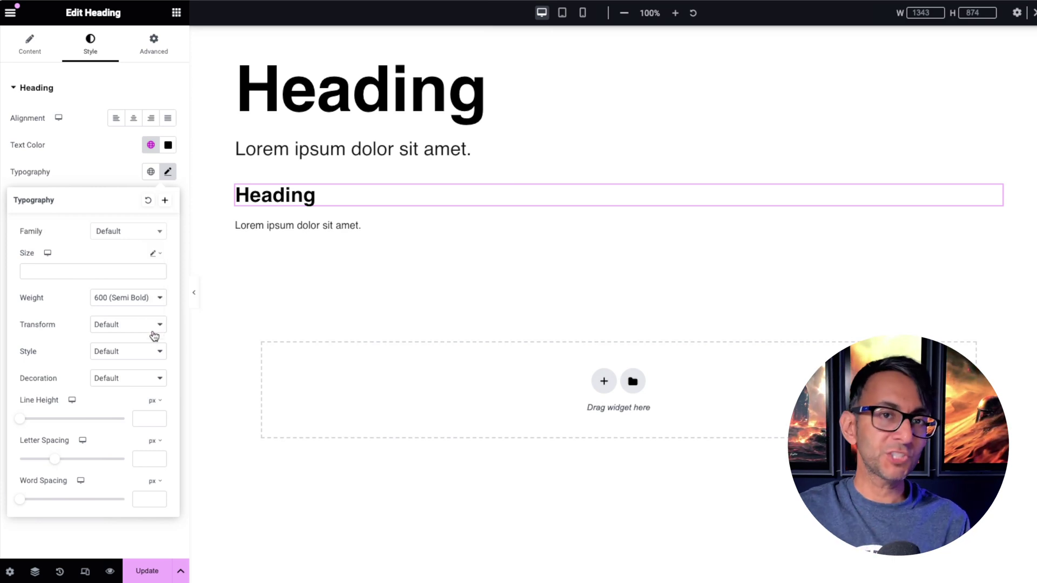
Step: Check tablet and mobile views, trying a 20 px mobile font size, then clearing it
left_click(562, 13)
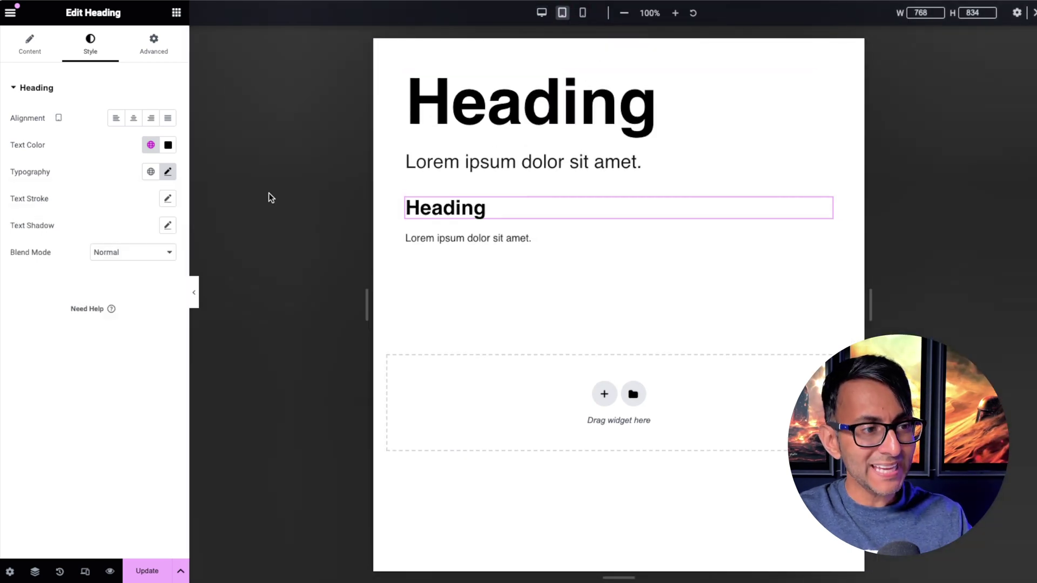
left_click(168, 173)
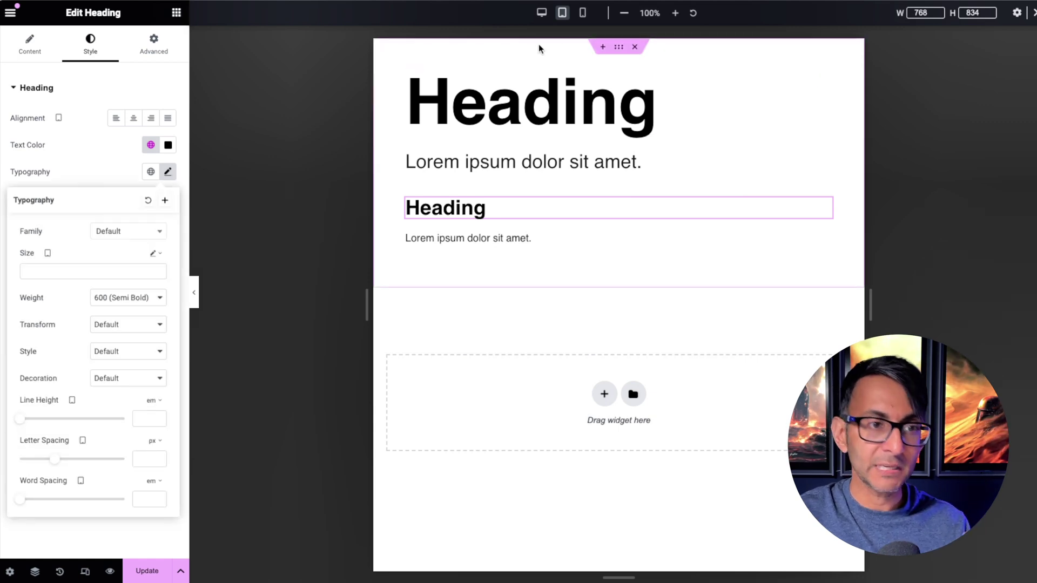
left_click(582, 12)
left_click(168, 172)
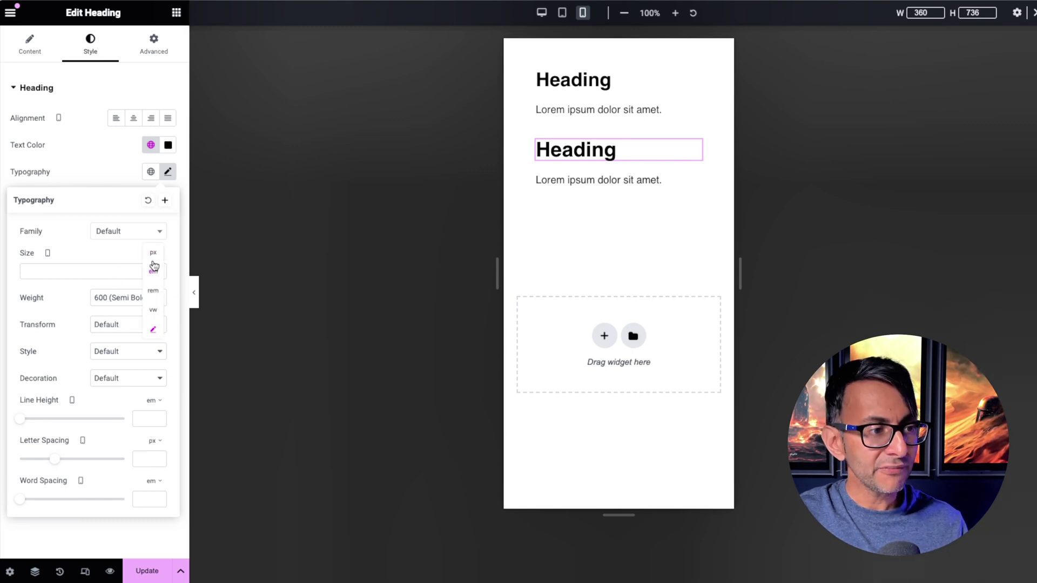
left_click(151, 262)
left_click(140, 273)
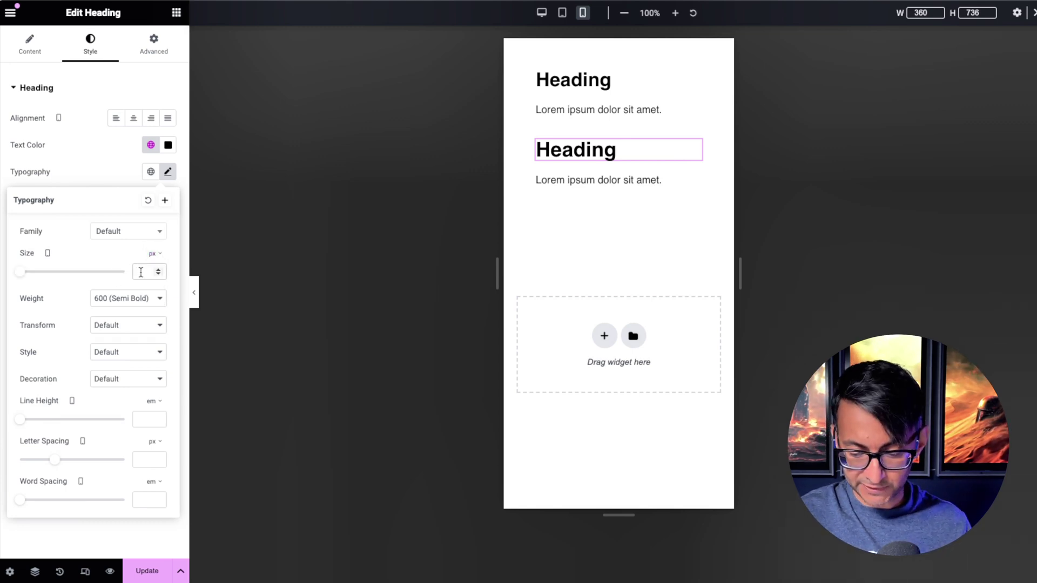
type("20")
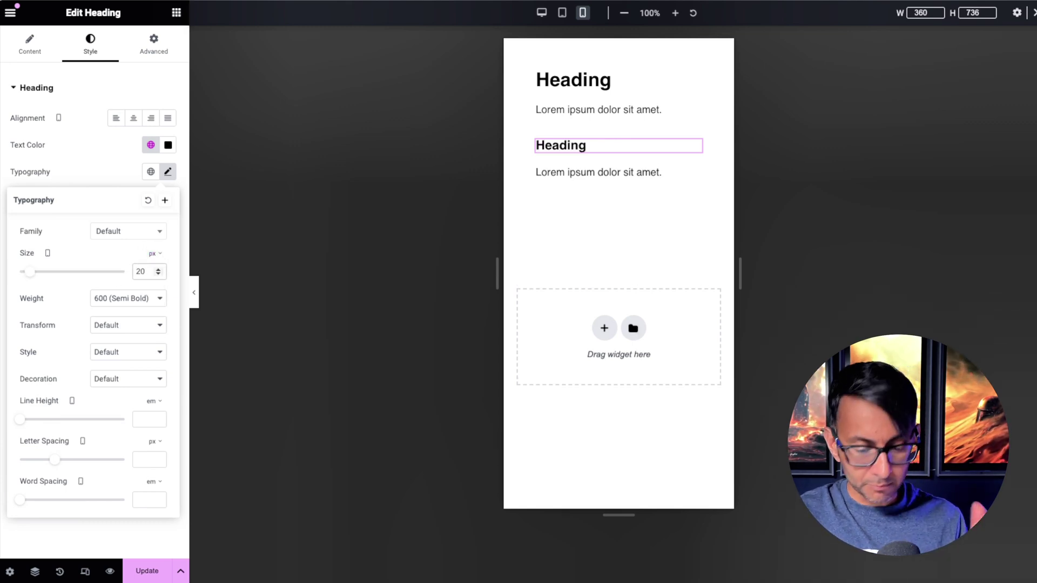
key("BackSpace")
key("BackSpace")
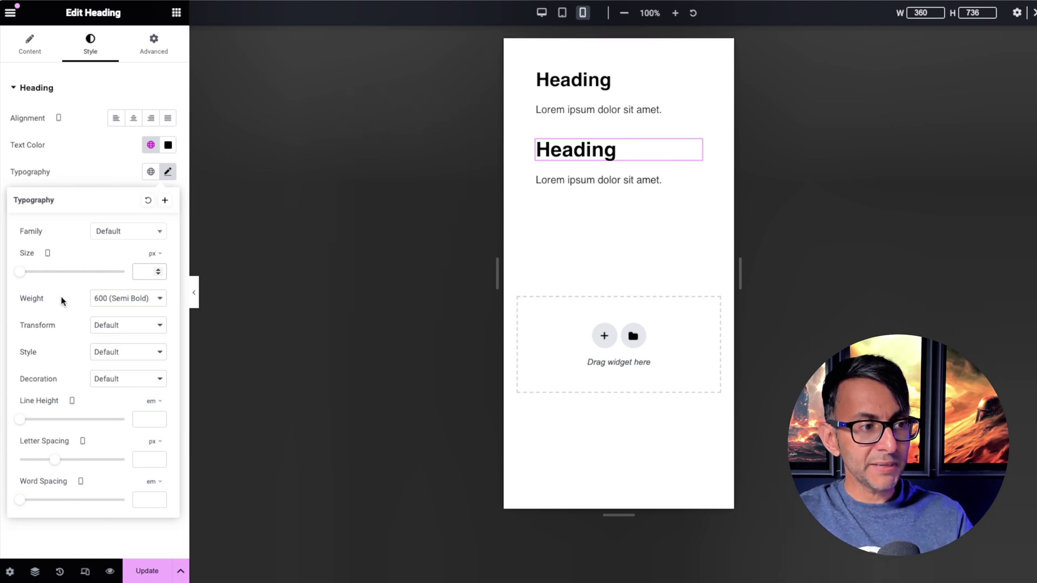
Step: In desktop view, paste the h1 clamp() value into the second heading's custom font size
left_click(541, 13)
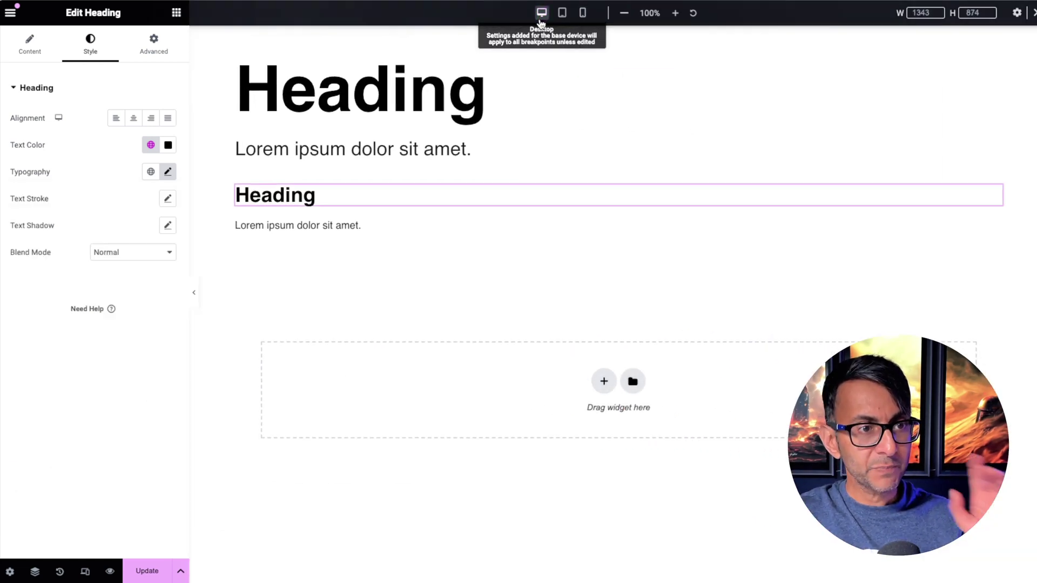
left_click(167, 172)
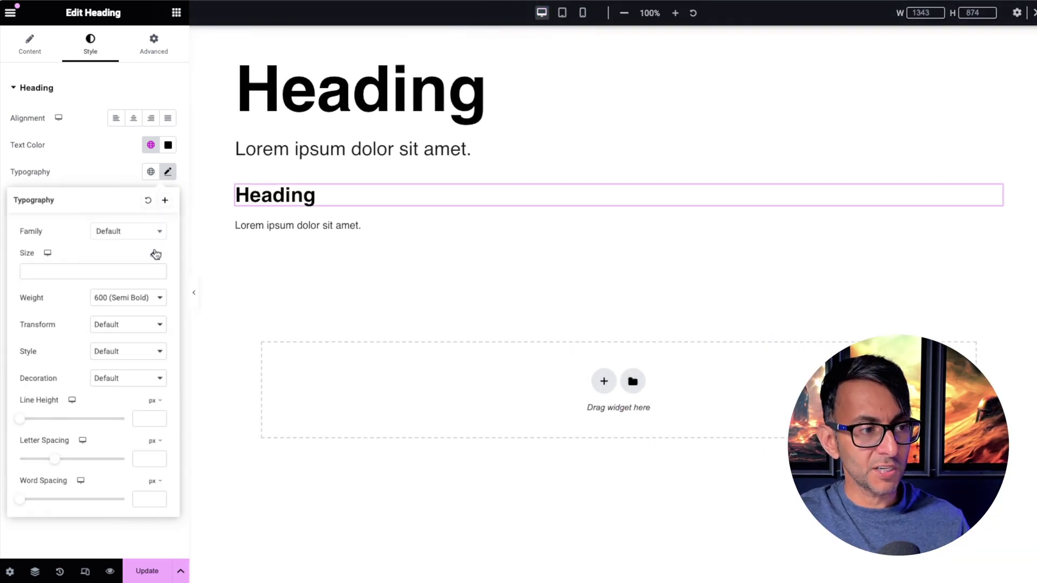
left_click(135, 274)
key("ctrl+v")
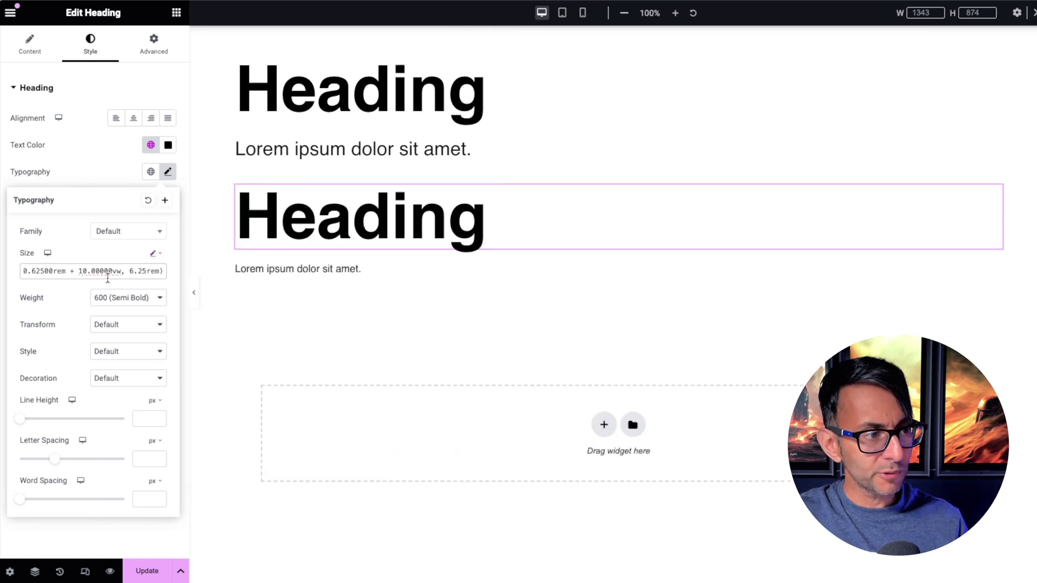
left_click_drag(154, 272, 23, 263)
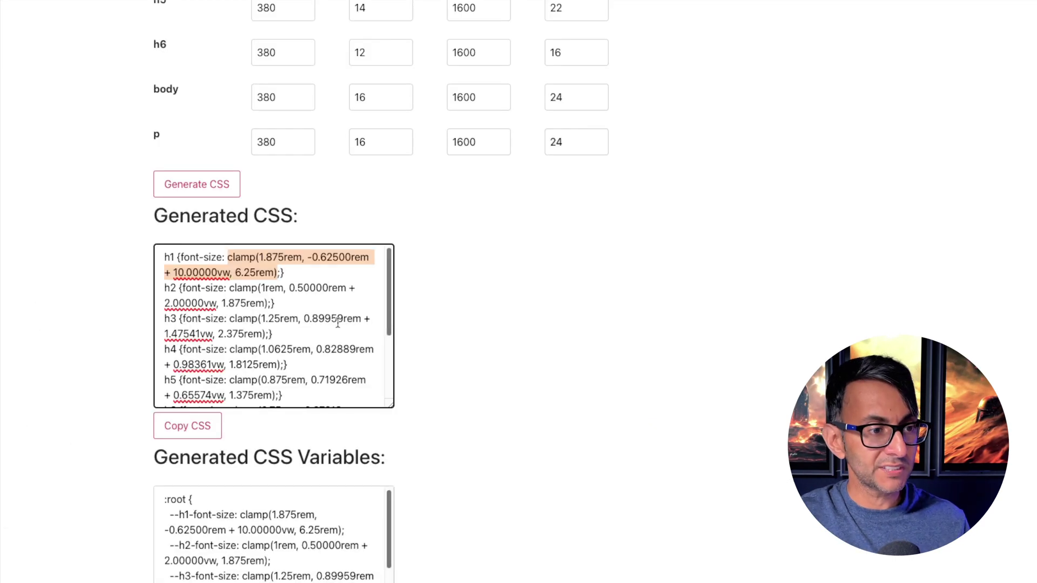
left_click(270, 302)
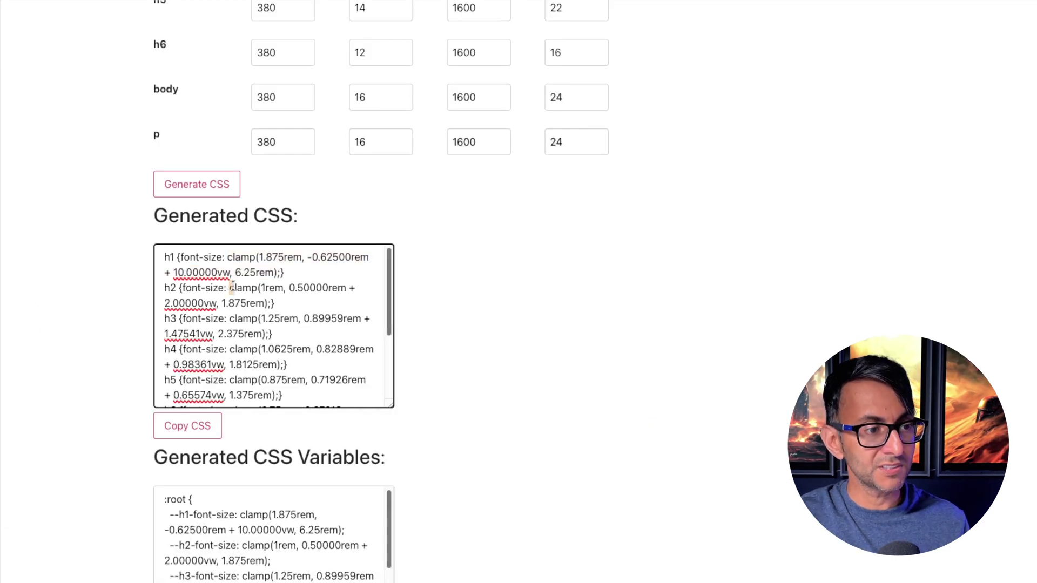
Step: Copy the h2 clamp() value and paste it as the second paragraph's custom font size
left_click_drag(230, 288, 266, 304)
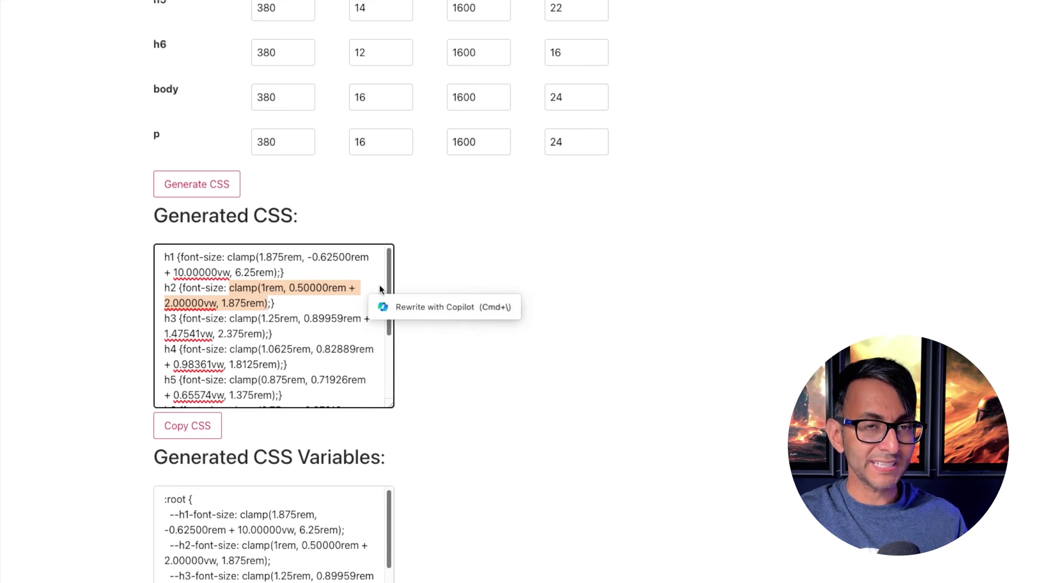
key("super+c")
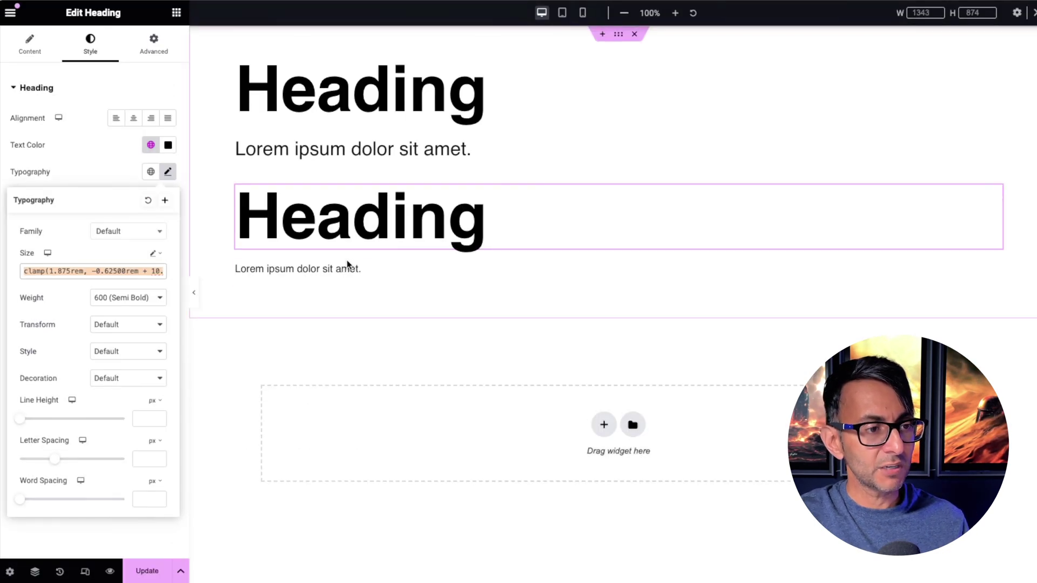
left_click(347, 264)
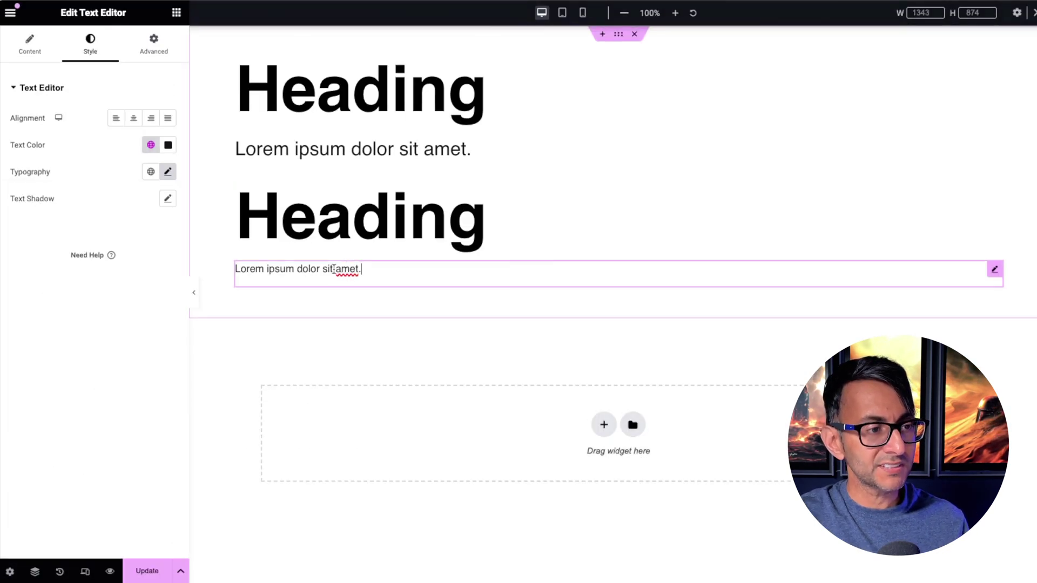
left_click(167, 172)
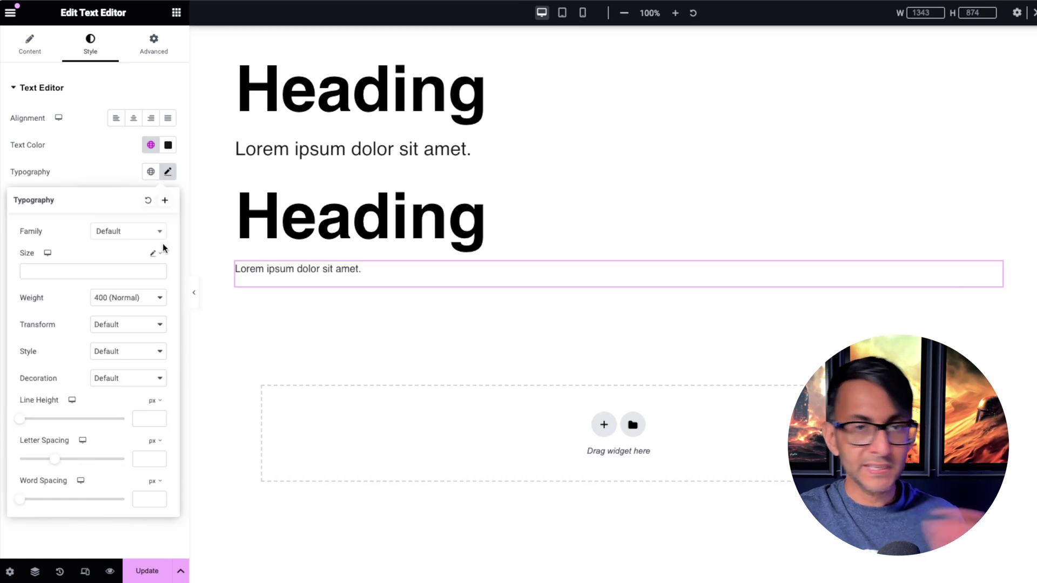
left_click(152, 253)
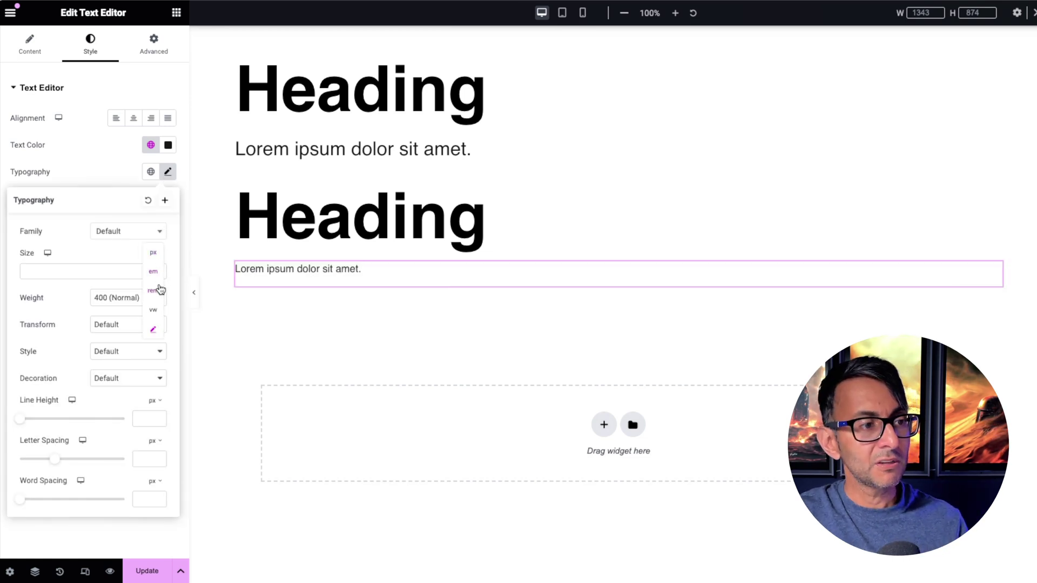
left_click(113, 273)
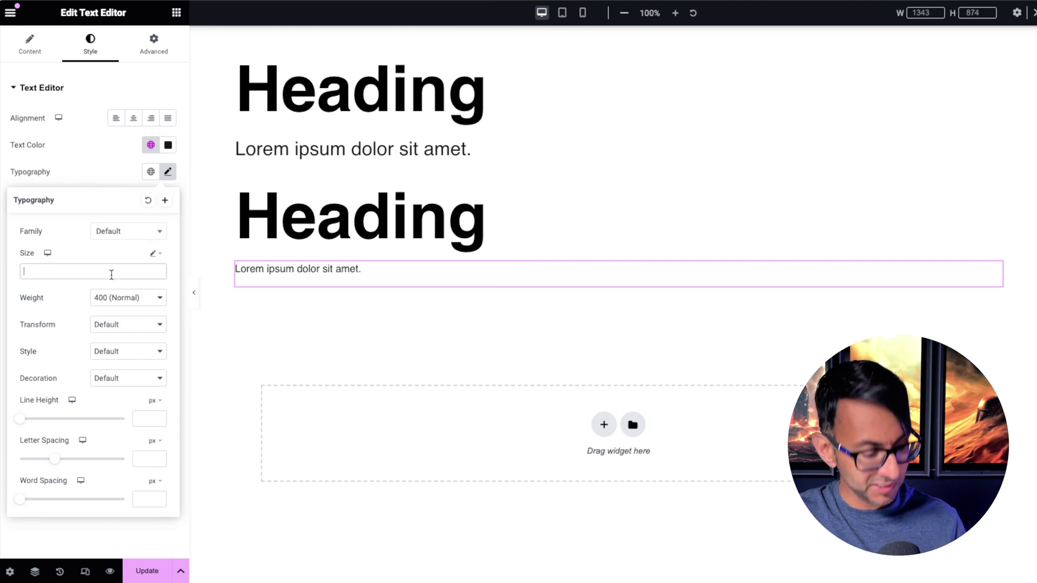
key("ctrl+v")
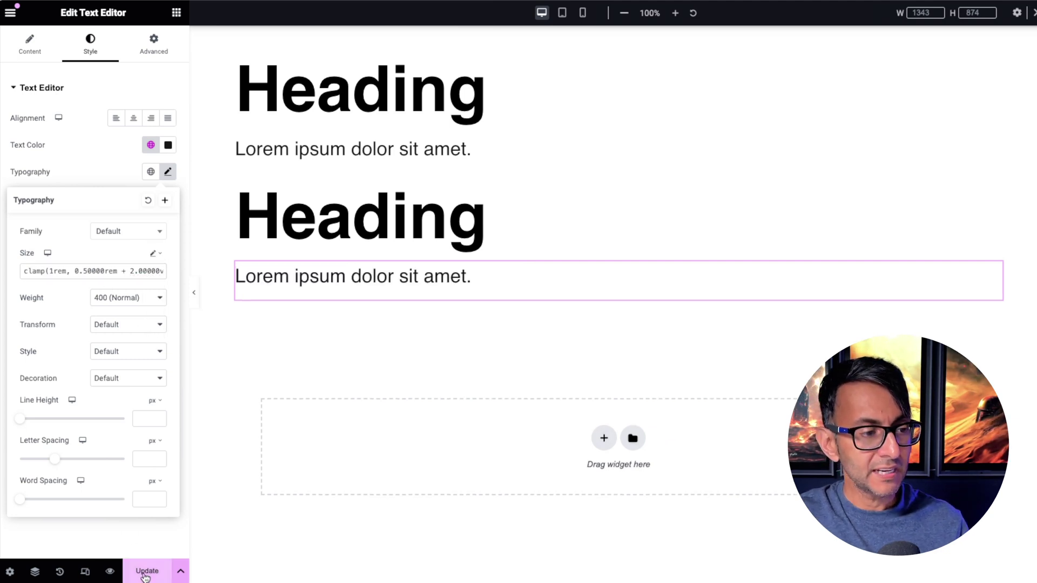
Step: Update the page, then narrow the live page to watch the text shrink
left_click(147, 571)
key("super+Tab")
left_click_drag(1006, 287, 1006, 308)
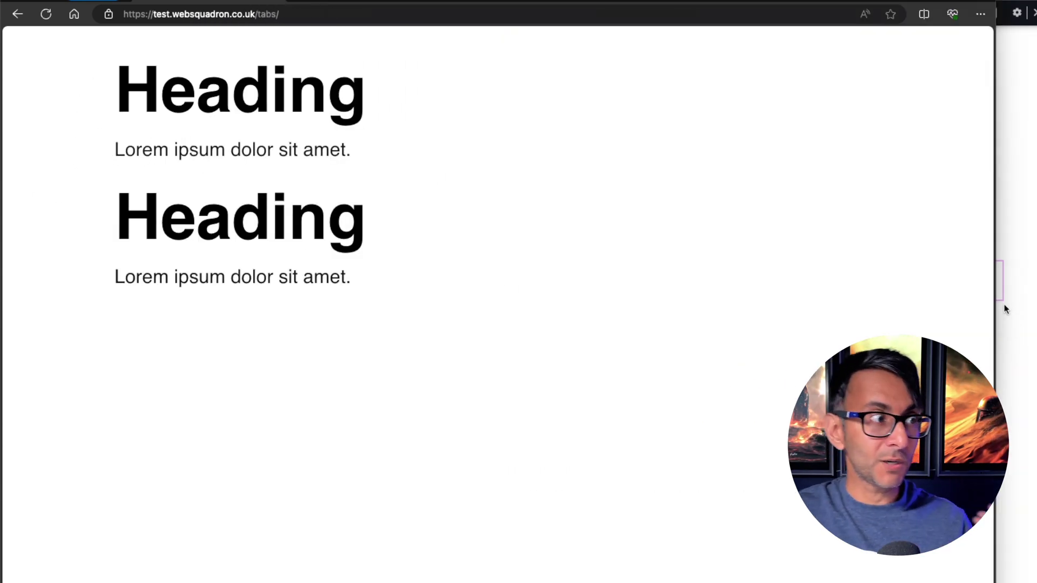